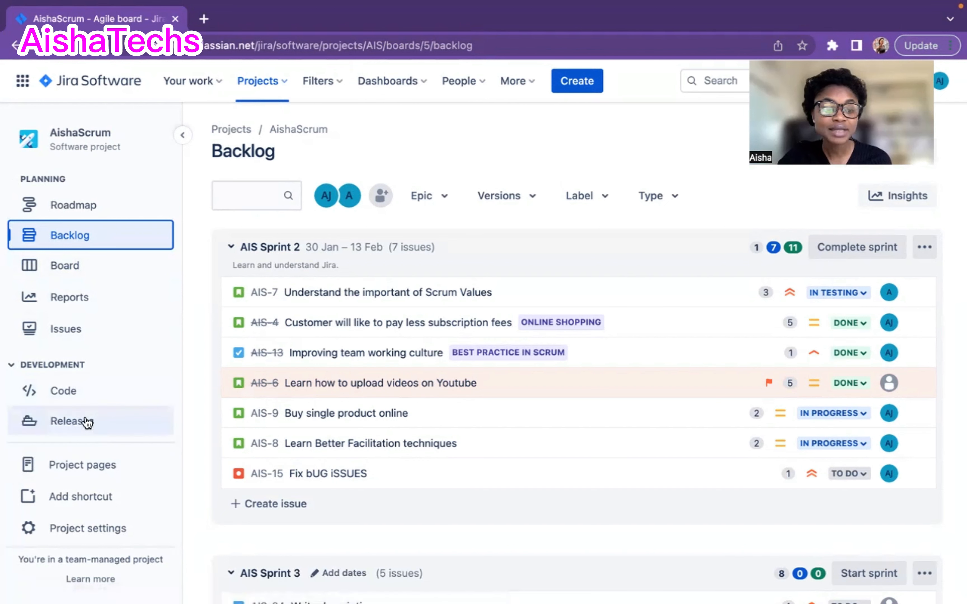
# Start creating a version in the AishaScrum project's releases and name it V1.1
pyautogui.click(74, 422)
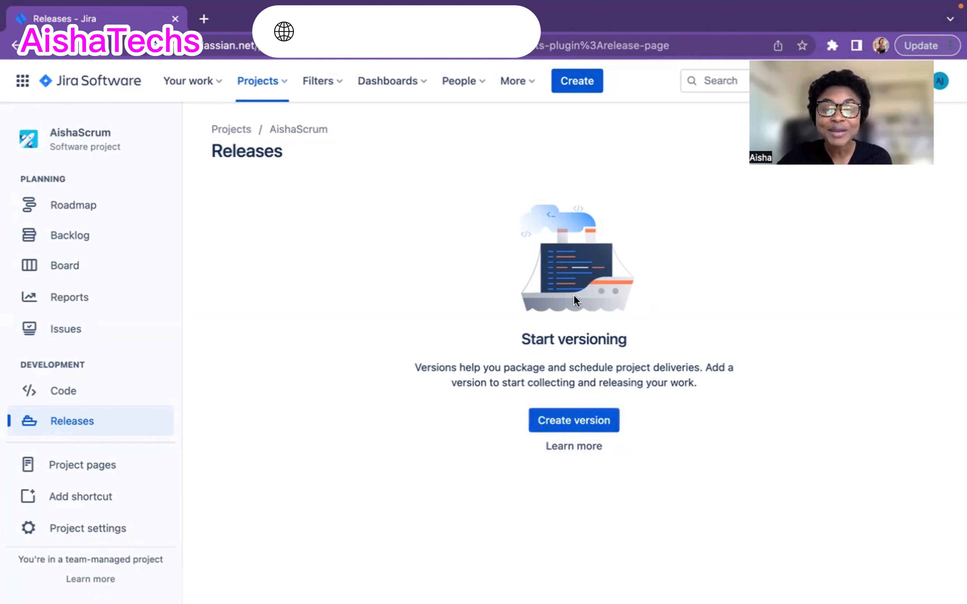
pyautogui.click(573, 419)
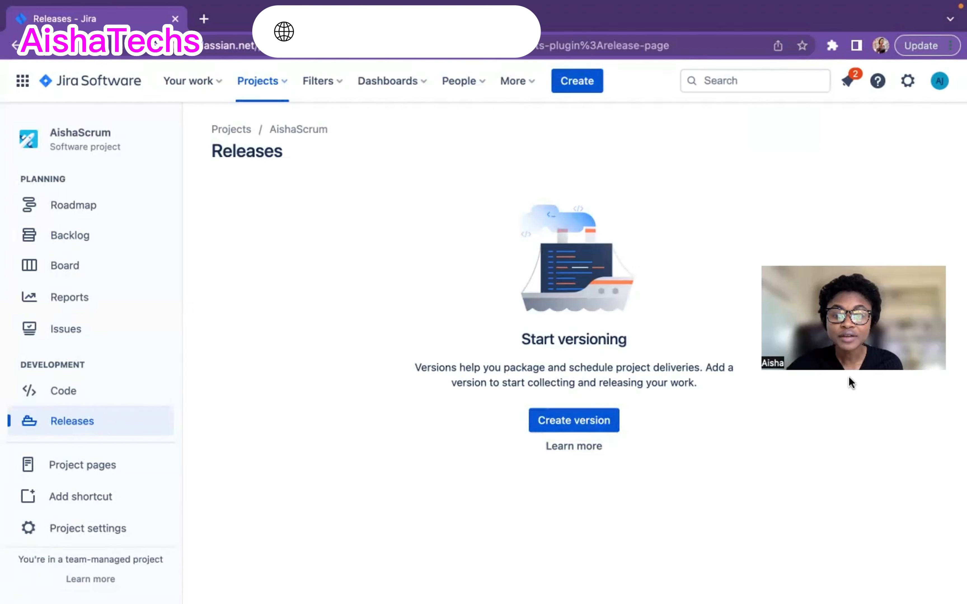
pyautogui.click(567, 423)
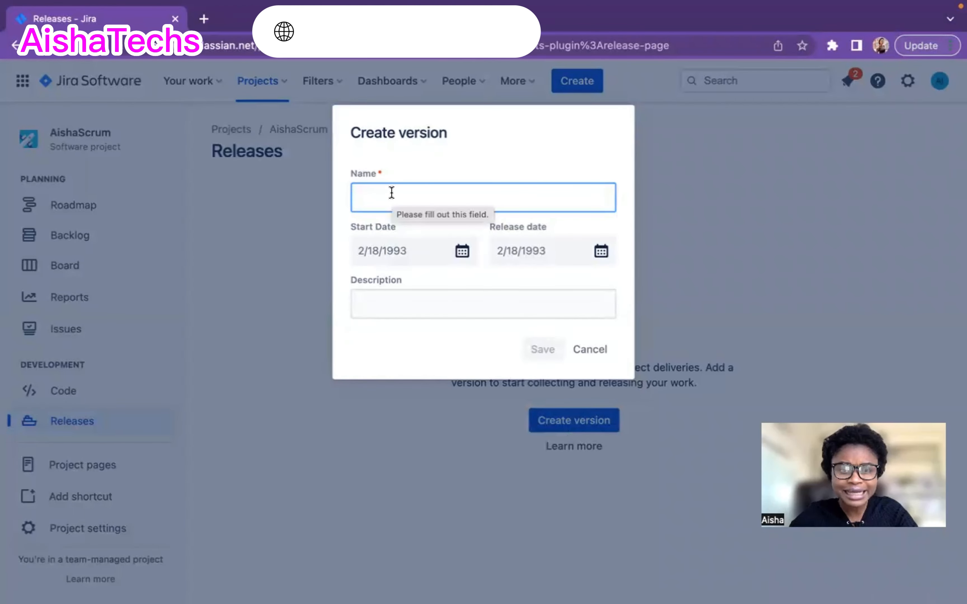
pyautogui.write('V')
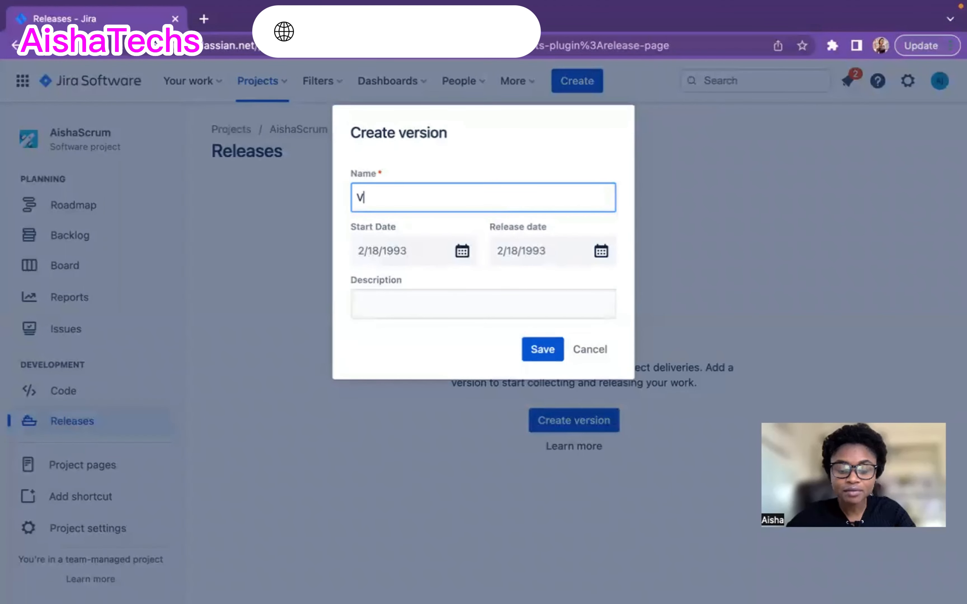
pyautogui.write('.1')
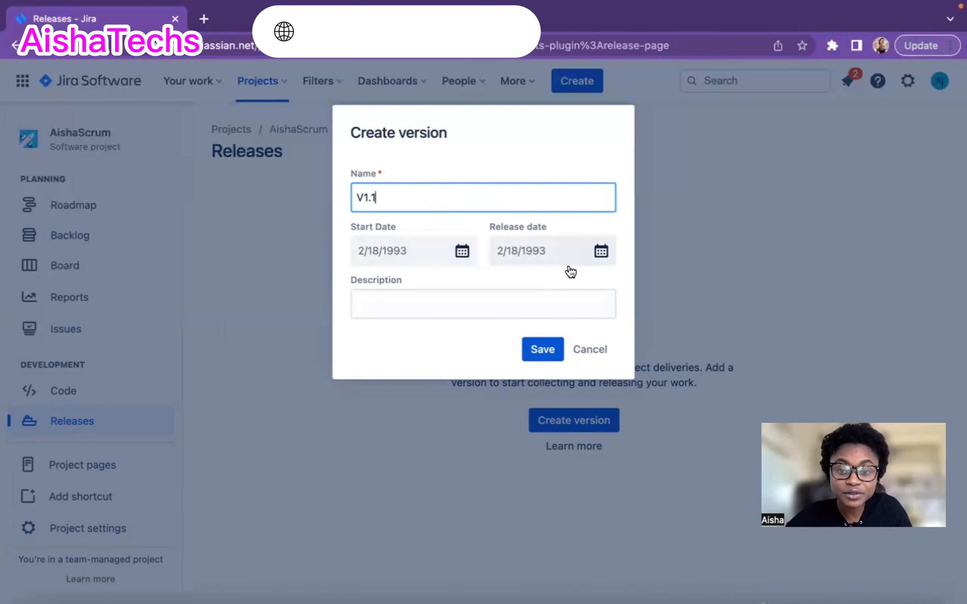
# Set the new version's release date to 4/28/2023
pyautogui.click(600, 254)
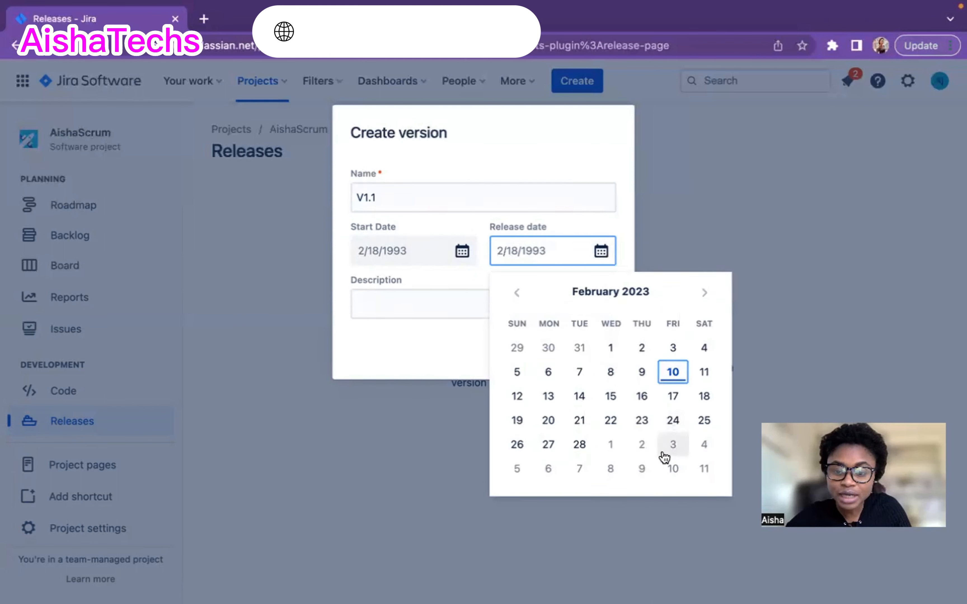
pyautogui.click(702, 299)
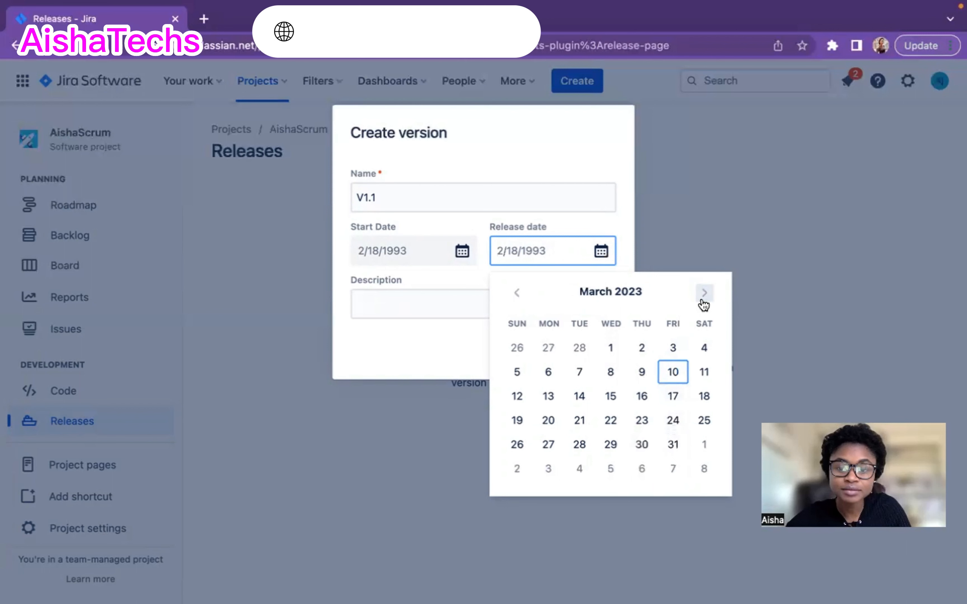
pyautogui.click(703, 295)
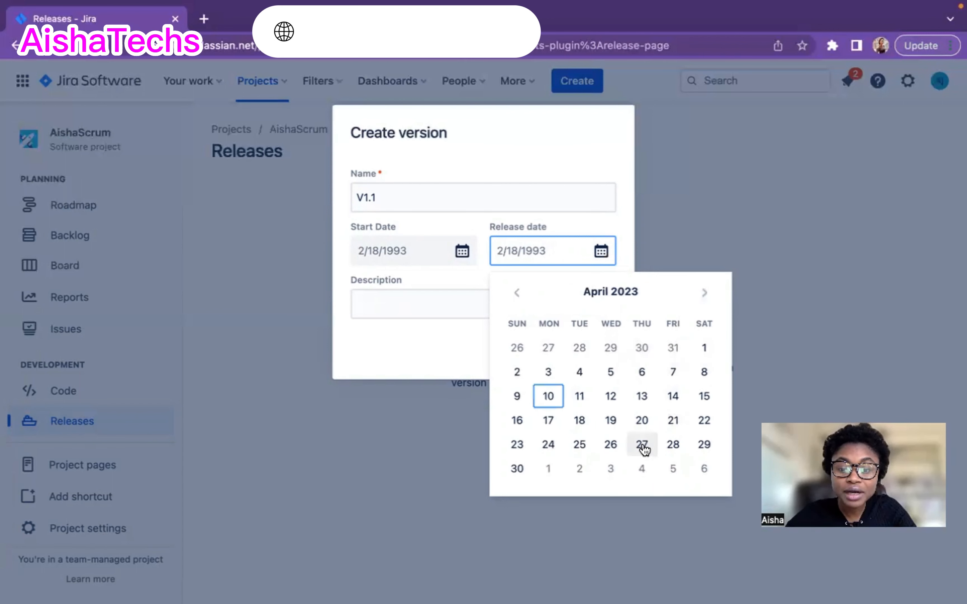
pyautogui.click(673, 443)
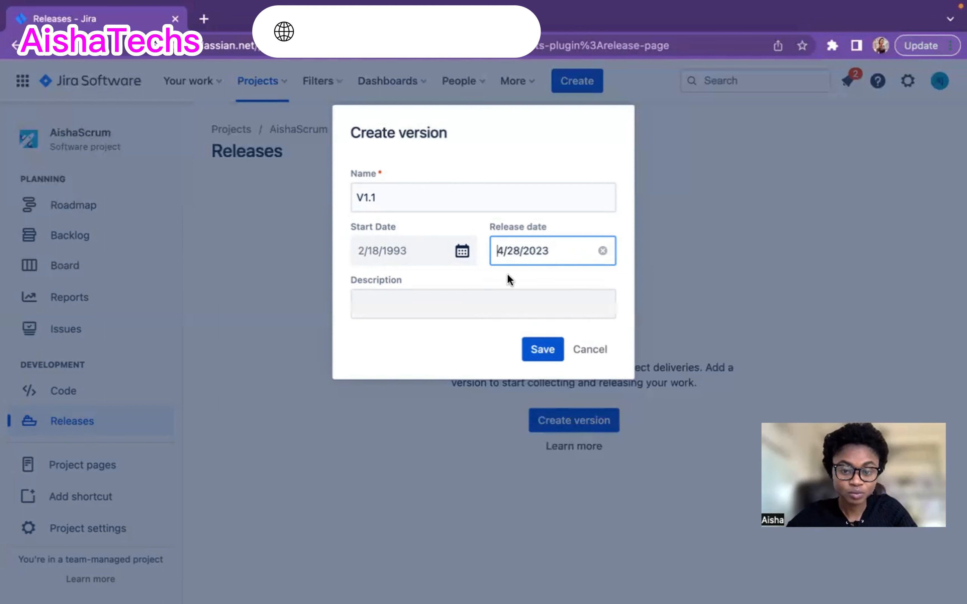
# Enter the version description "New functionality, bug fixes." and save the version
pyautogui.click(387, 300)
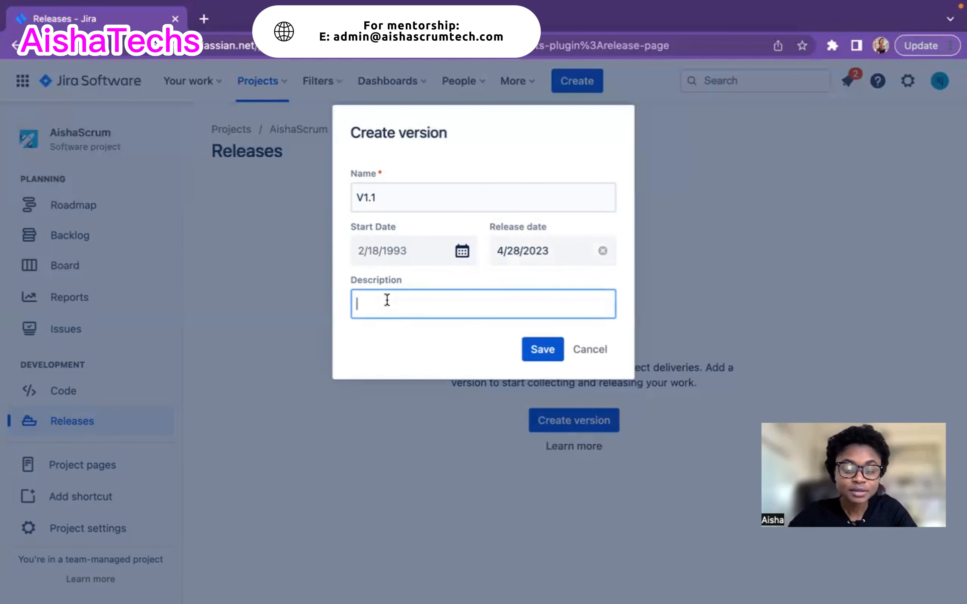
pyautogui.write('New fu')
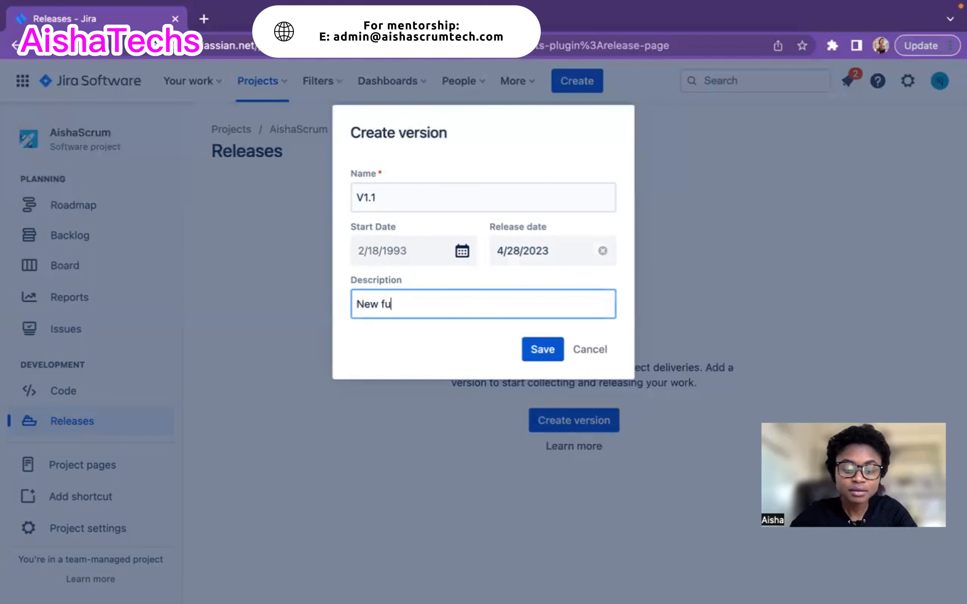
pyautogui.write('nctionality')
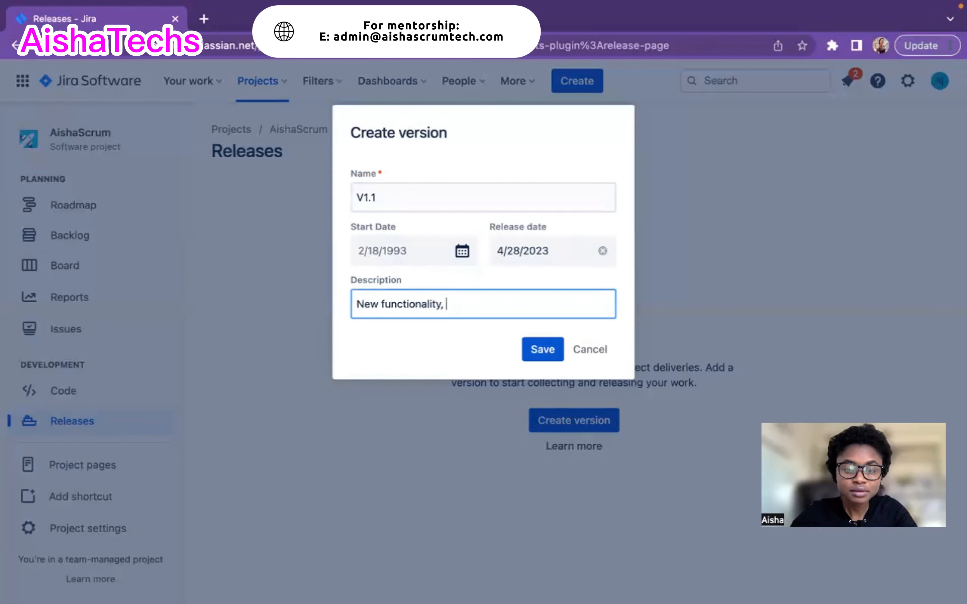
pyautogui.write(', bug')
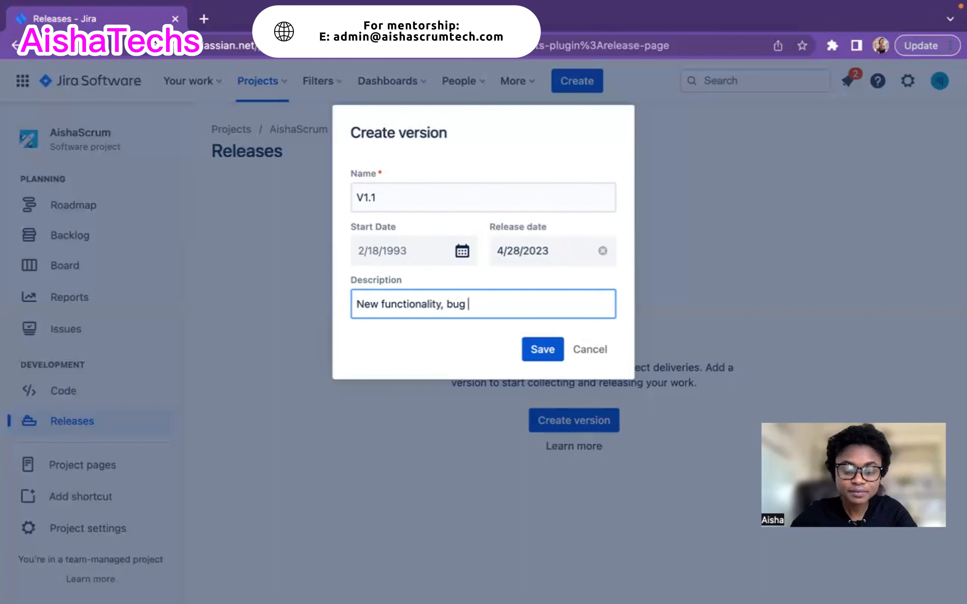
pyautogui.write(' fixex')
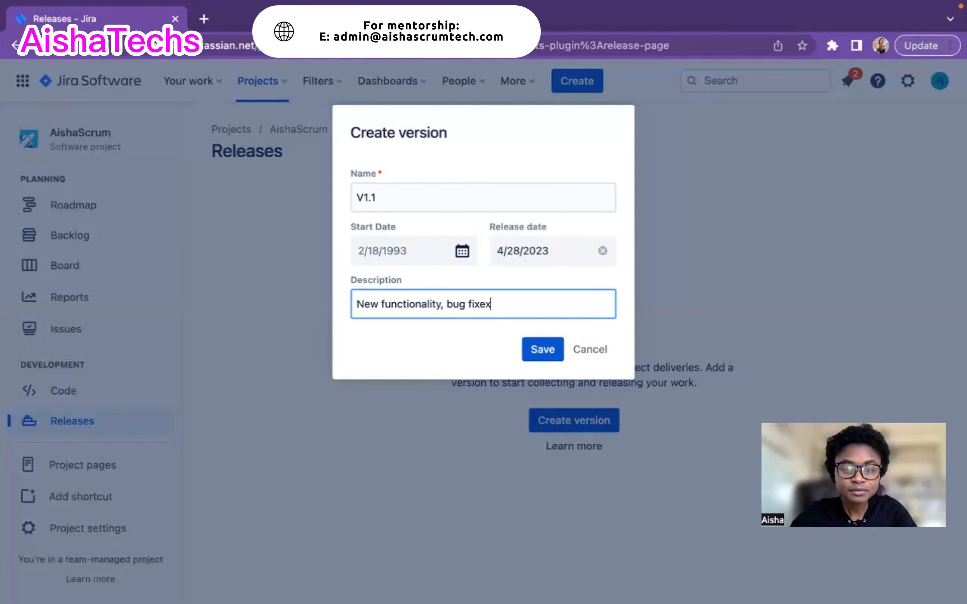
pyautogui.press('BackSpace')
pyautogui.write('s')
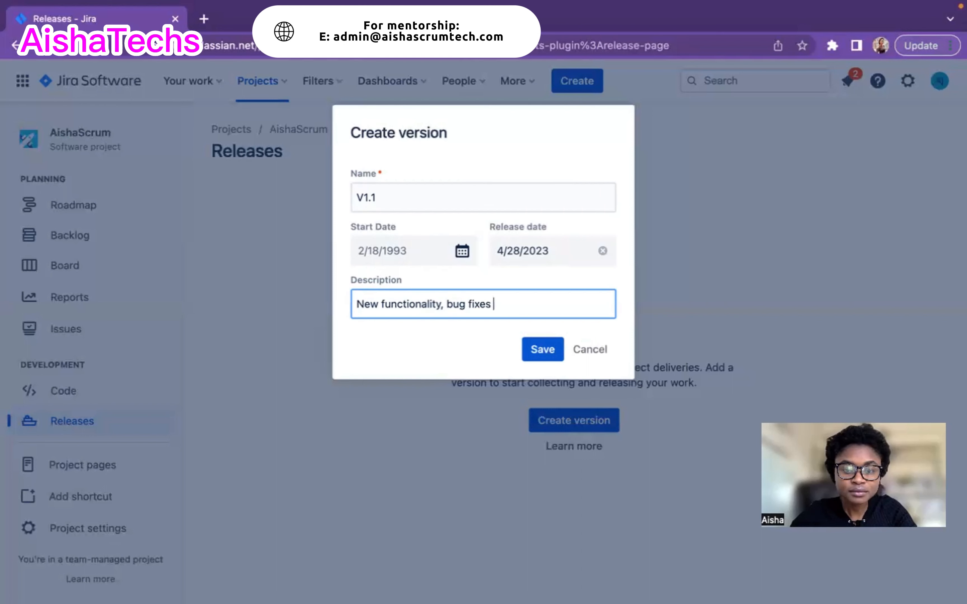
pyautogui.write('.')
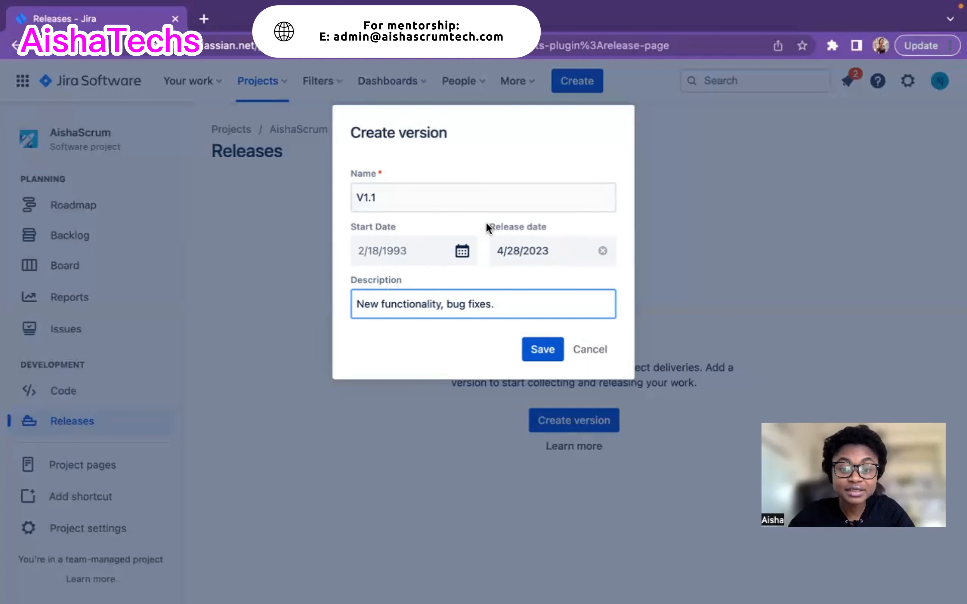
pyautogui.click(540, 348)
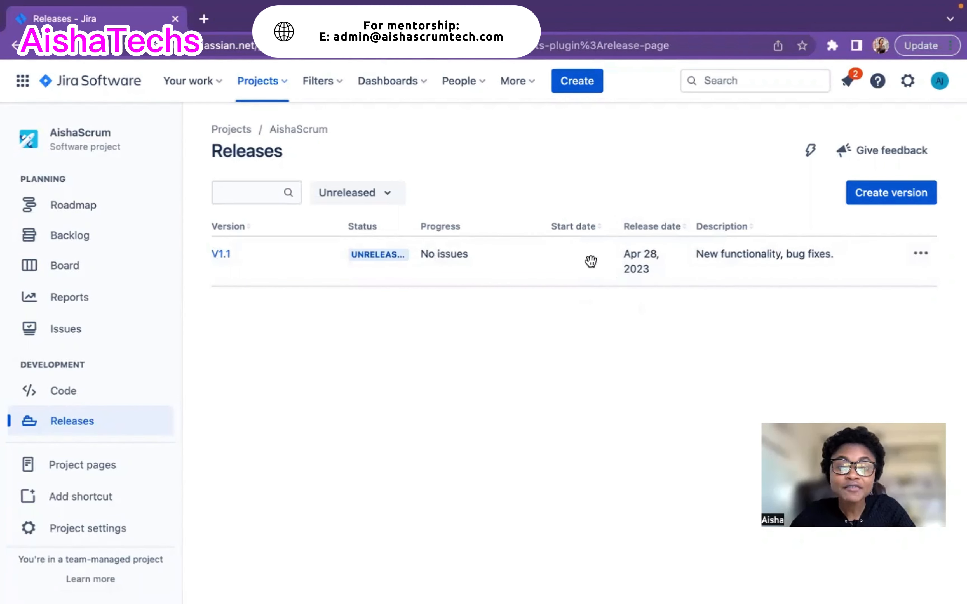
# Open version V1.1 and examine its dates, related work and issue sections
pyautogui.click(224, 254)
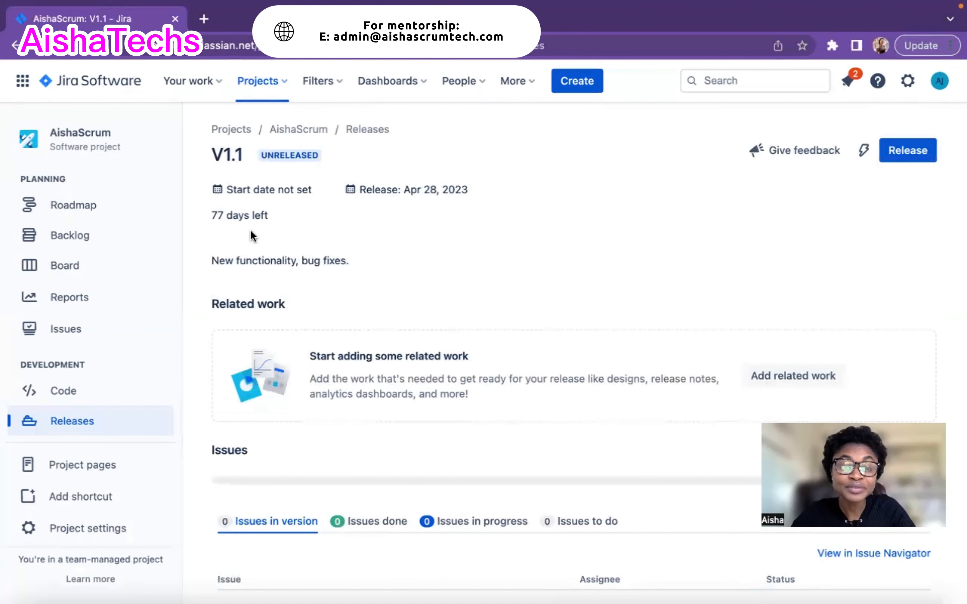
pyautogui.scroll(-1, 250, 231)
pyautogui.scroll(-1, 250, 231)
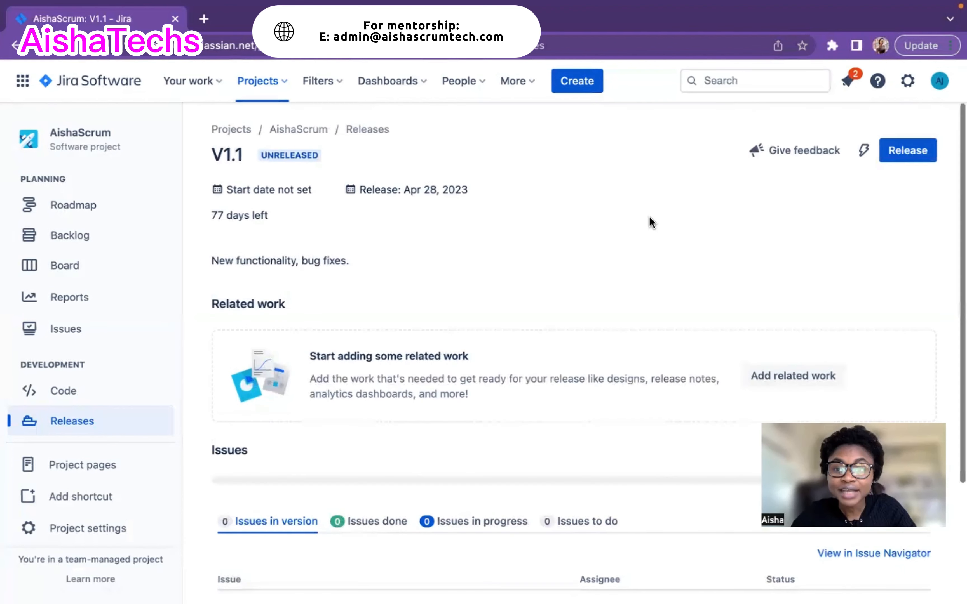
pyautogui.scroll(-5, 649, 218)
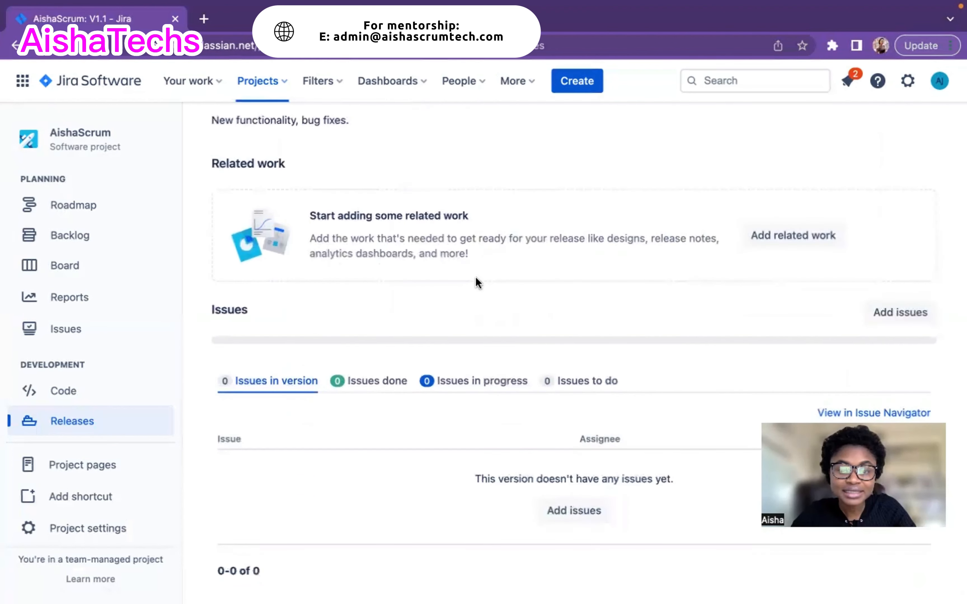
pyautogui.scroll(-1, 474, 277)
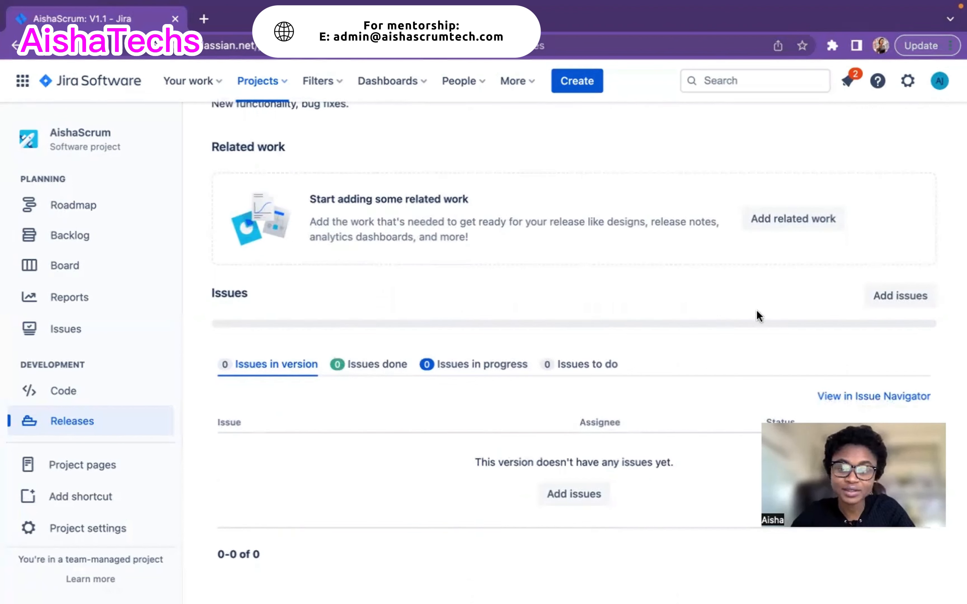
pyautogui.scroll(-1, 547, 388)
pyautogui.scroll(-1, 548, 386)
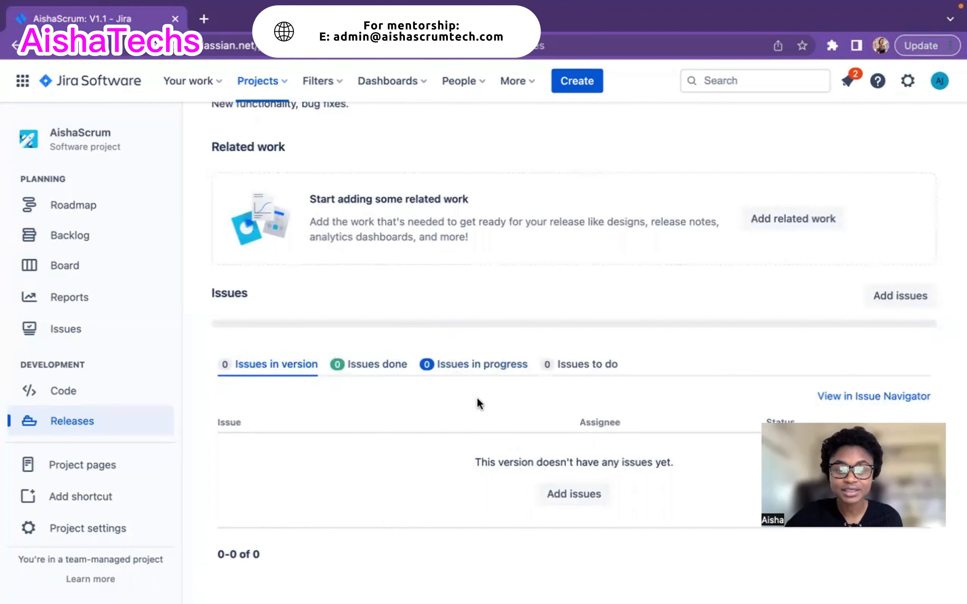
pyautogui.scroll(2, 418, 411)
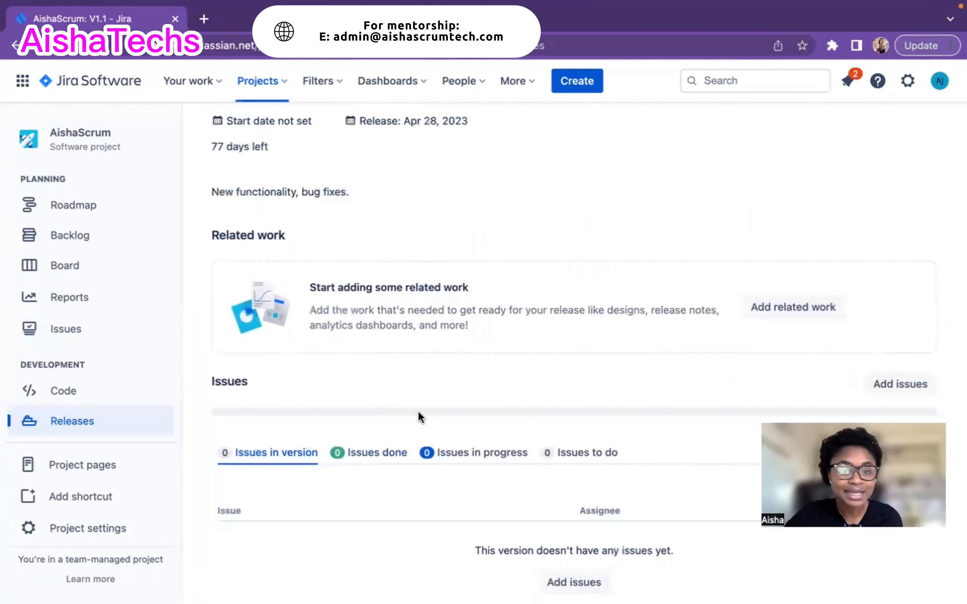
pyautogui.scroll(-2, 417, 411)
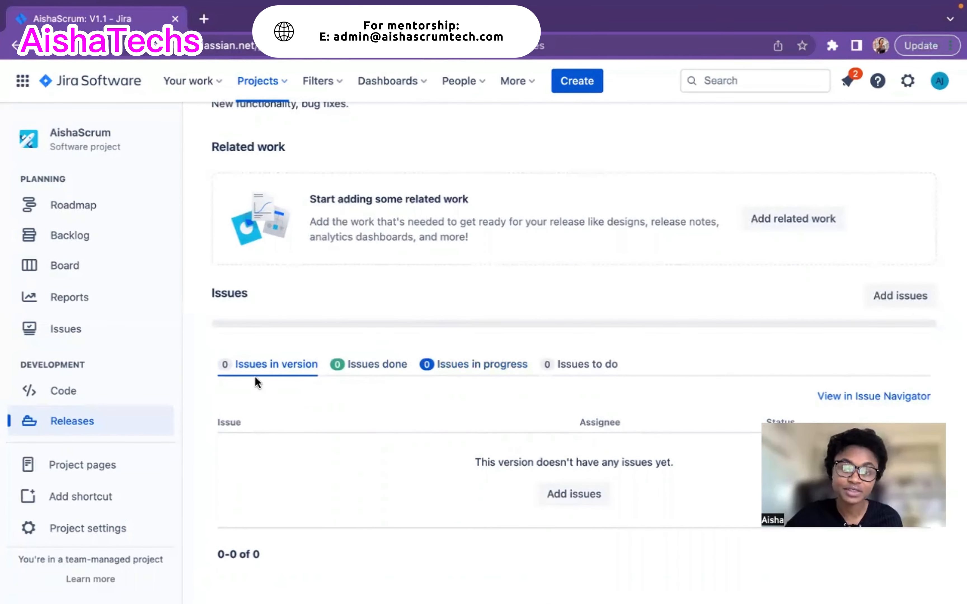
pyautogui.scroll(4, 428, 318)
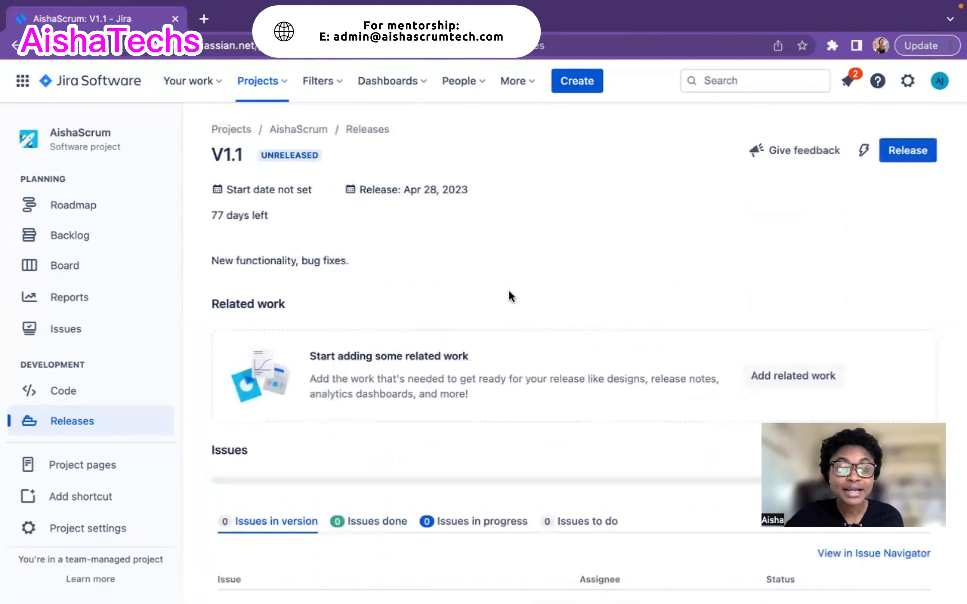
# Go to the project backlog and review the issues in AIS Sprint 2 and AIS Sprint 3
pyautogui.click(80, 236)
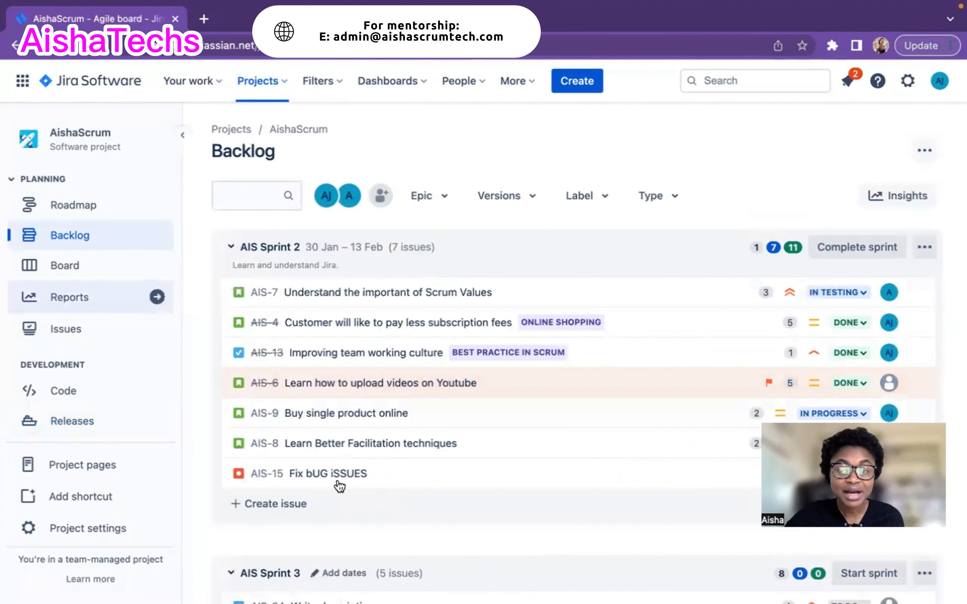
pyautogui.scroll(-1, 339, 487)
pyautogui.scroll(-6, 339, 486)
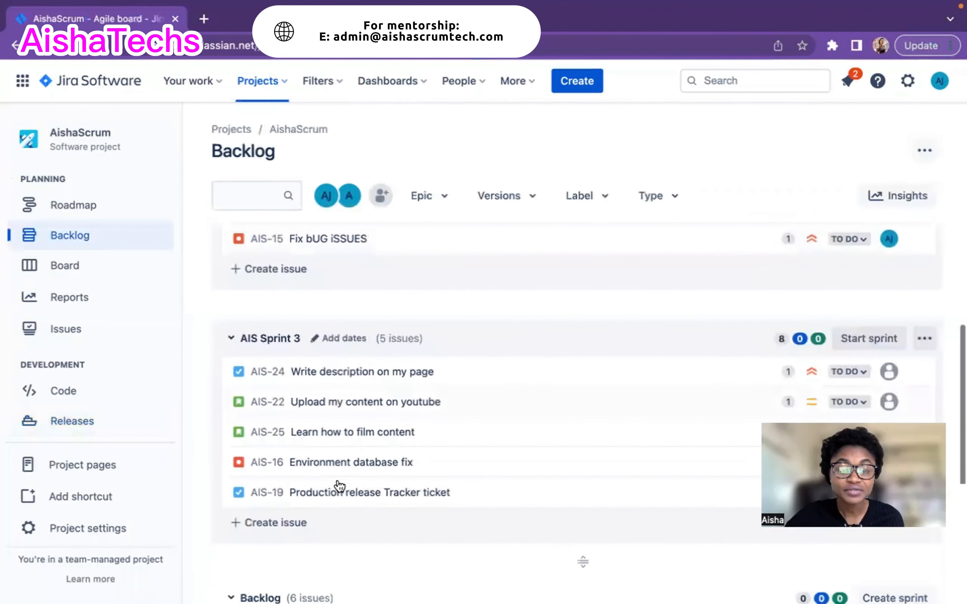
pyautogui.scroll(6, 339, 487)
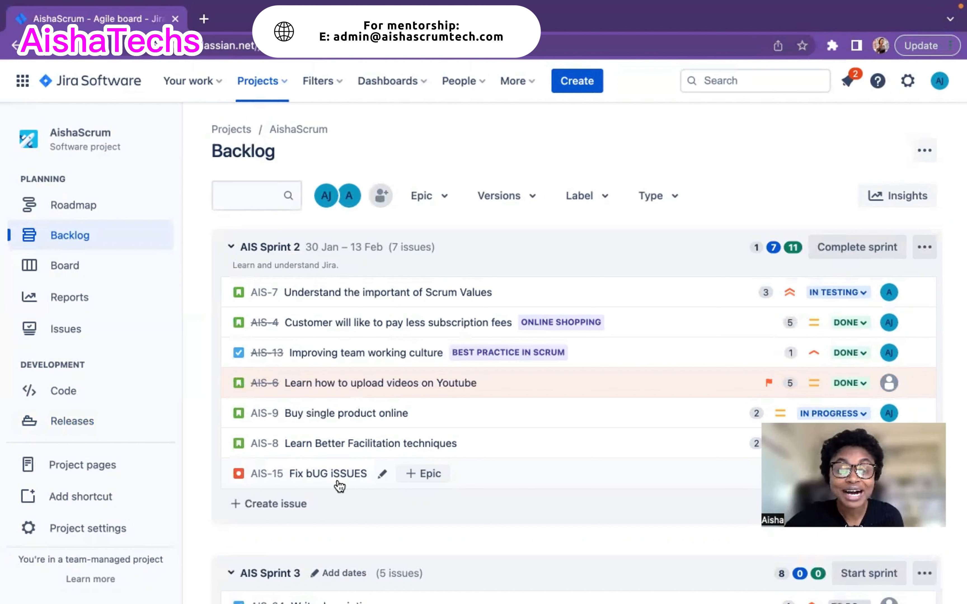
pyautogui.click(497, 384)
pyautogui.moveTo(567, 421)
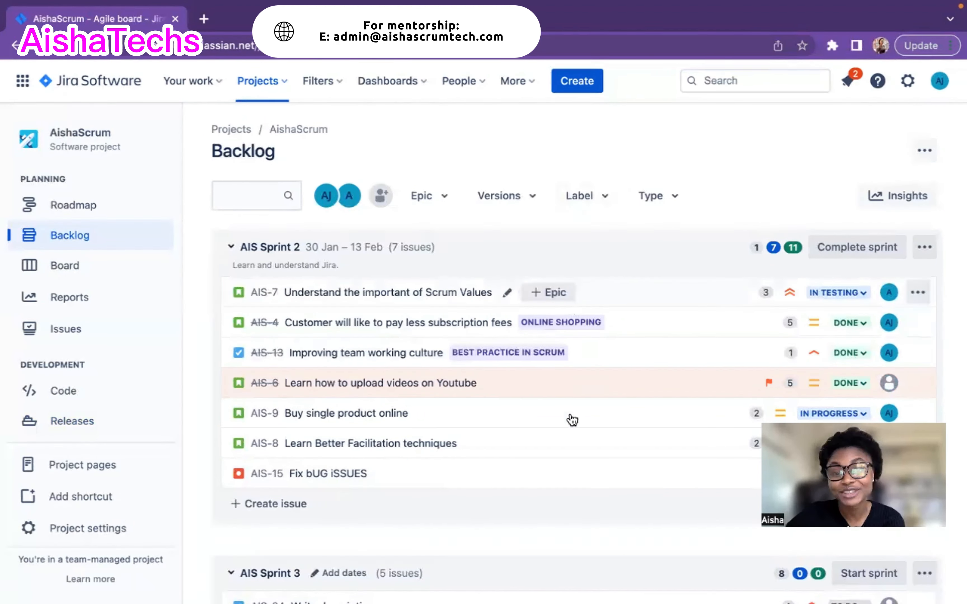
pyautogui.scroll(-3, 572, 420)
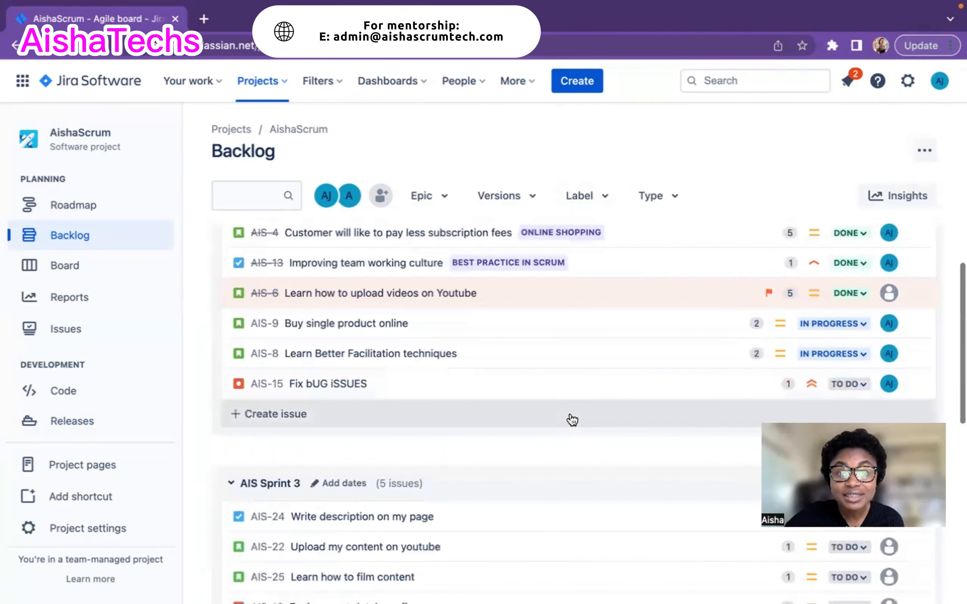
pyautogui.scroll(3, 571, 419)
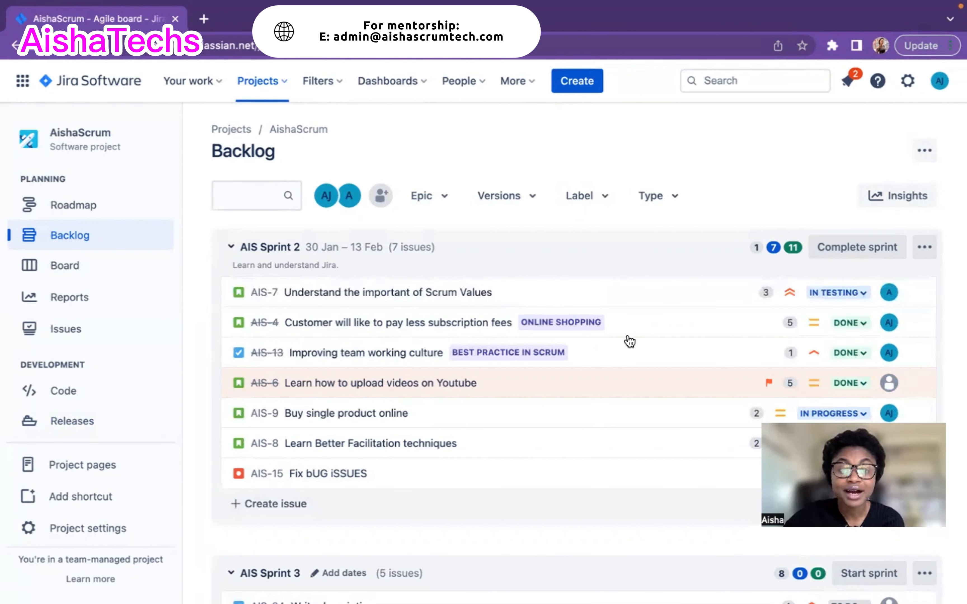
pyautogui.moveTo(559, 465)
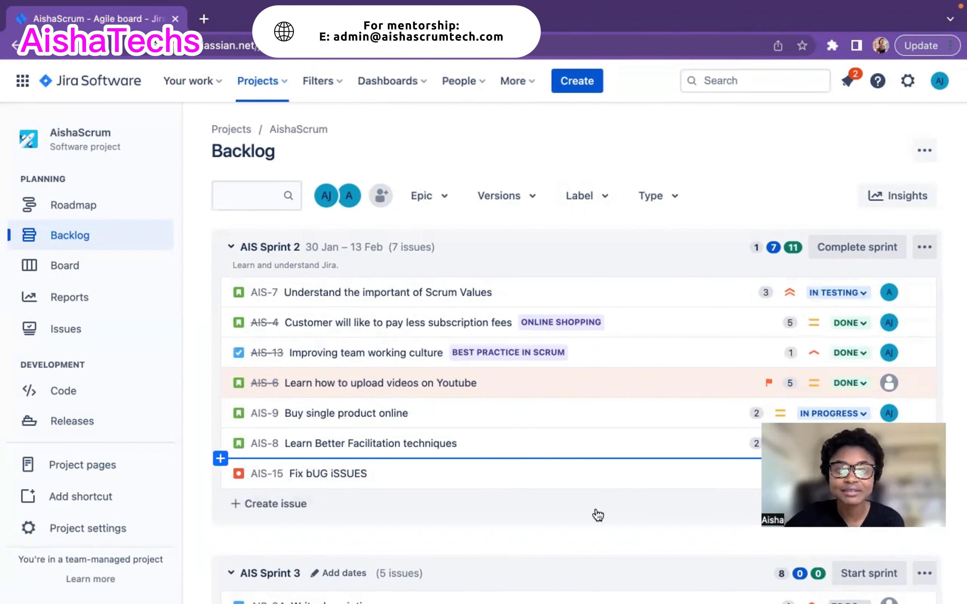
pyautogui.scroll(-1, 601, 524)
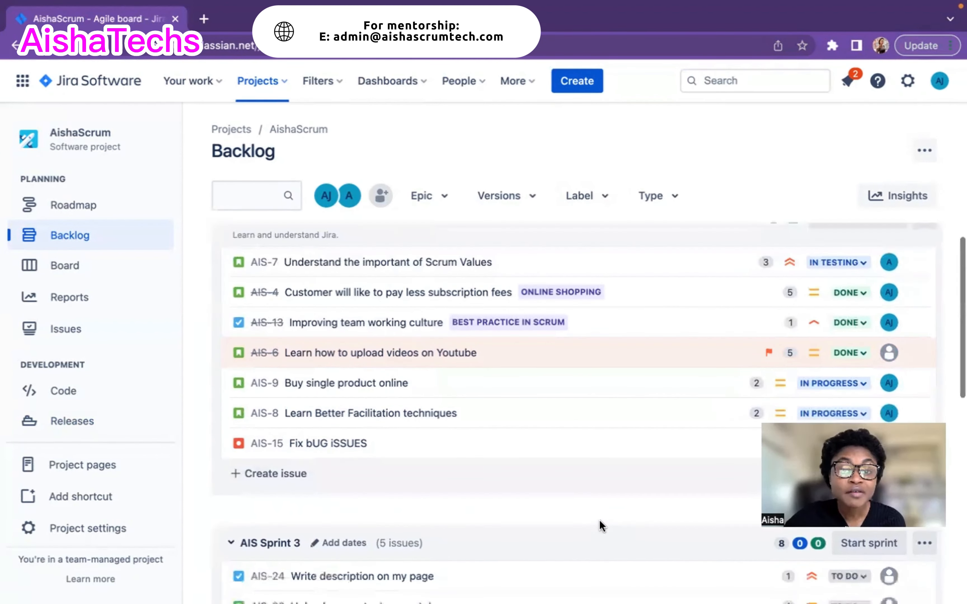
pyautogui.scroll(1, 599, 522)
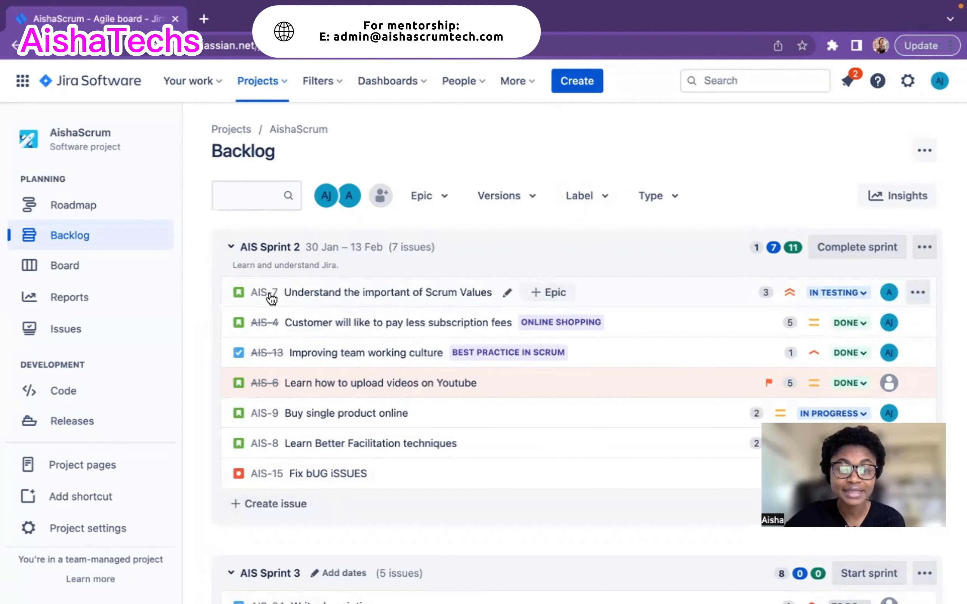
# Set the fix version of issue AIS-7 in AIS Sprint 2 to V1.1 and close the issue details
pyautogui.click(652, 295)
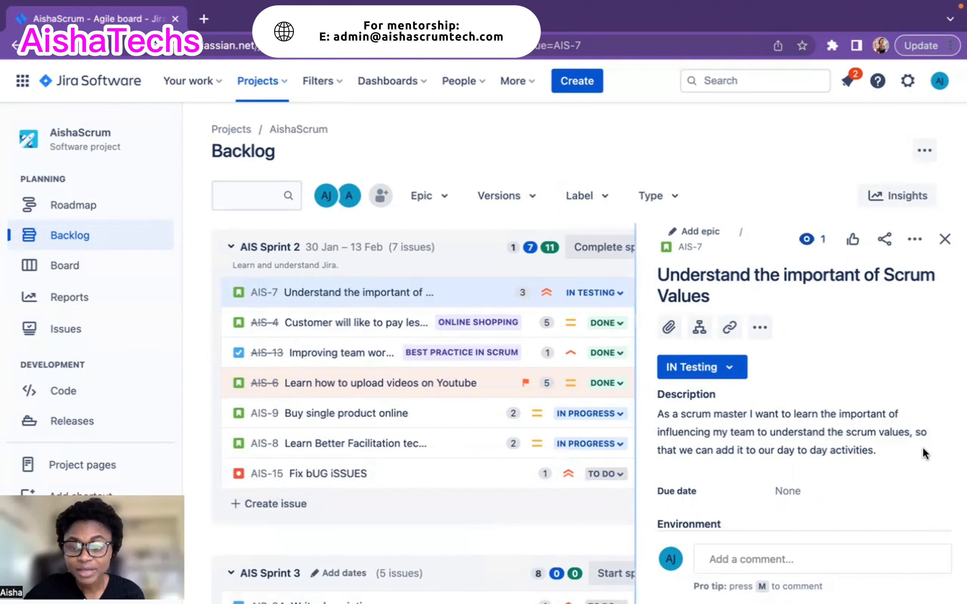
pyautogui.scroll(-6, 902, 467)
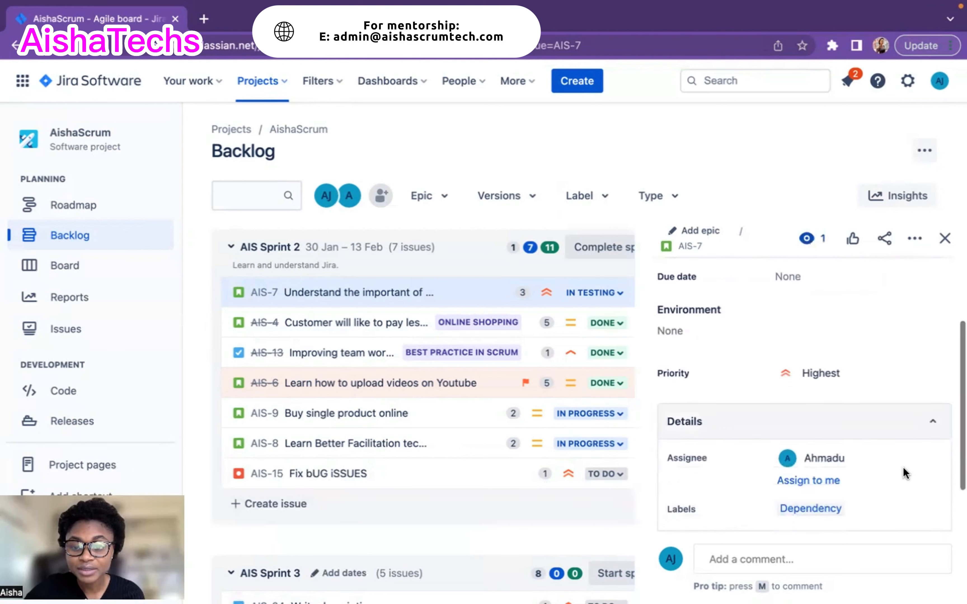
pyautogui.scroll(-3, 903, 467)
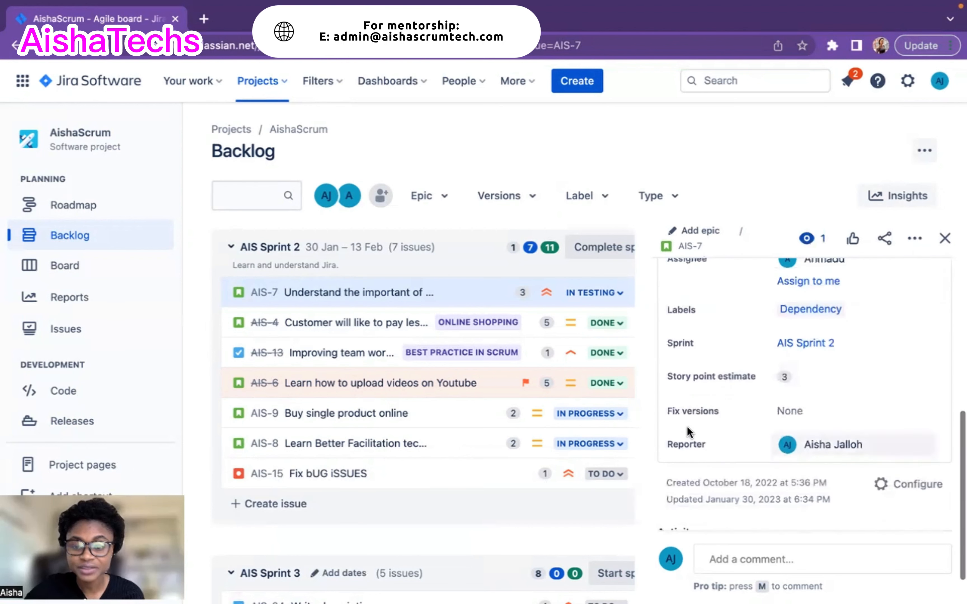
pyautogui.click(806, 410)
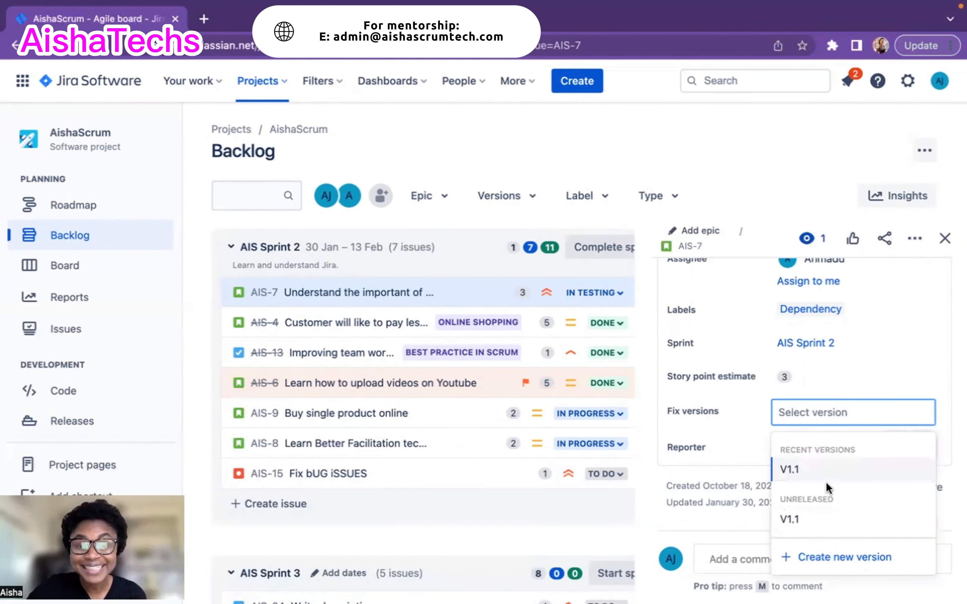
pyautogui.click(789, 470)
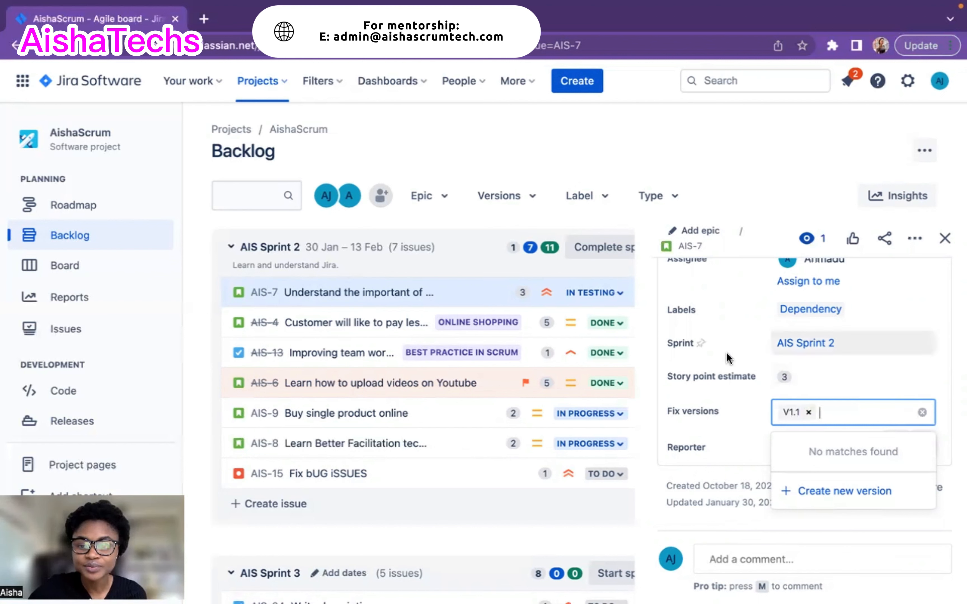
pyautogui.click(691, 356)
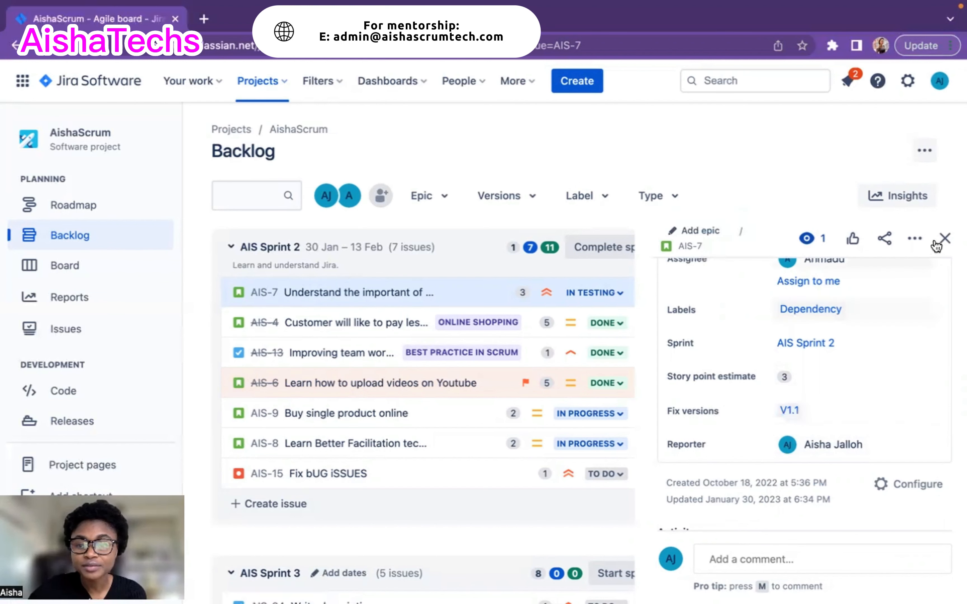
pyautogui.click(944, 238)
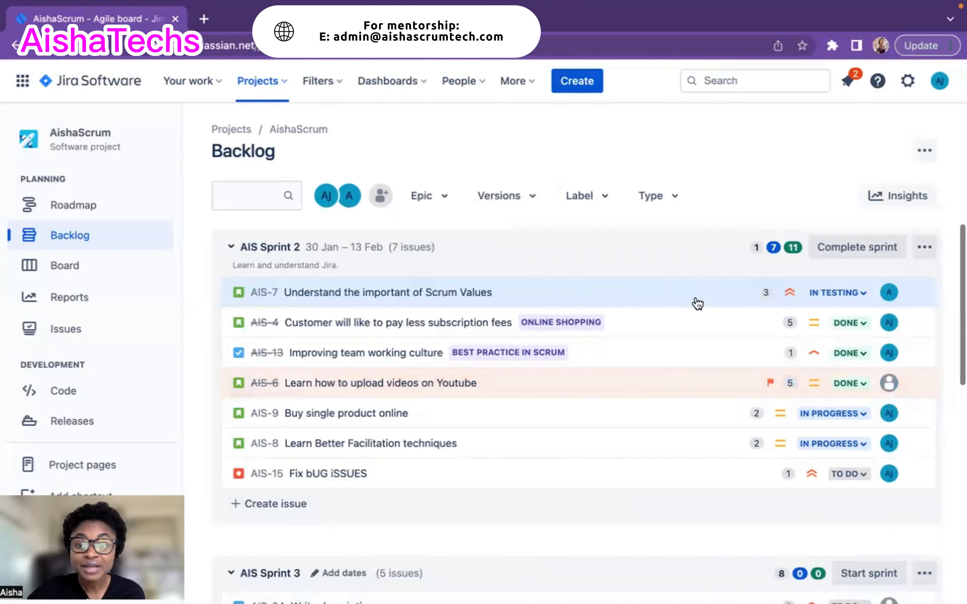
# Set the fix version of issue AIS-4 in AIS Sprint 2 to V1.1 and close the issue details
pyautogui.click(662, 325)
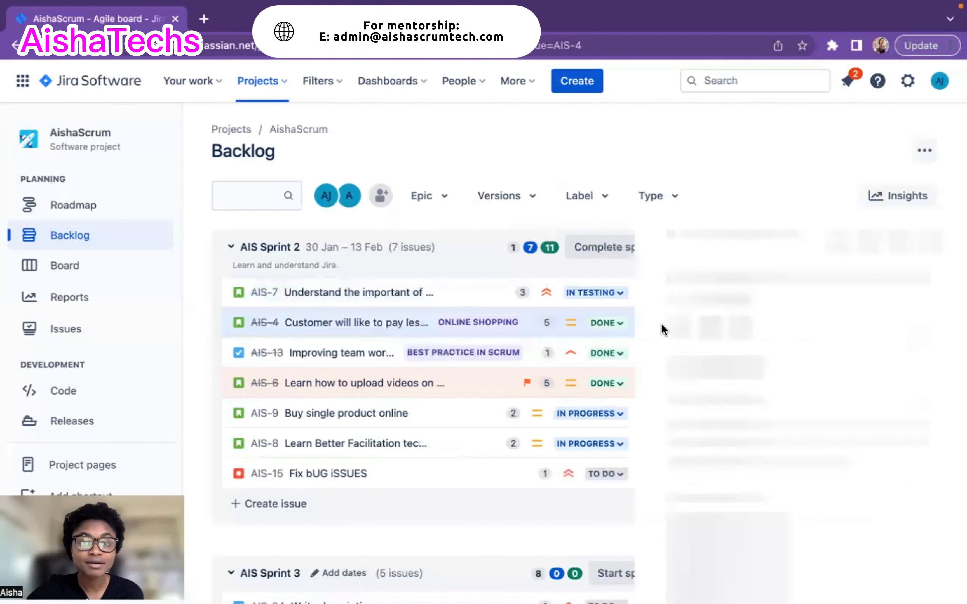
pyautogui.scroll(-5, 900, 431)
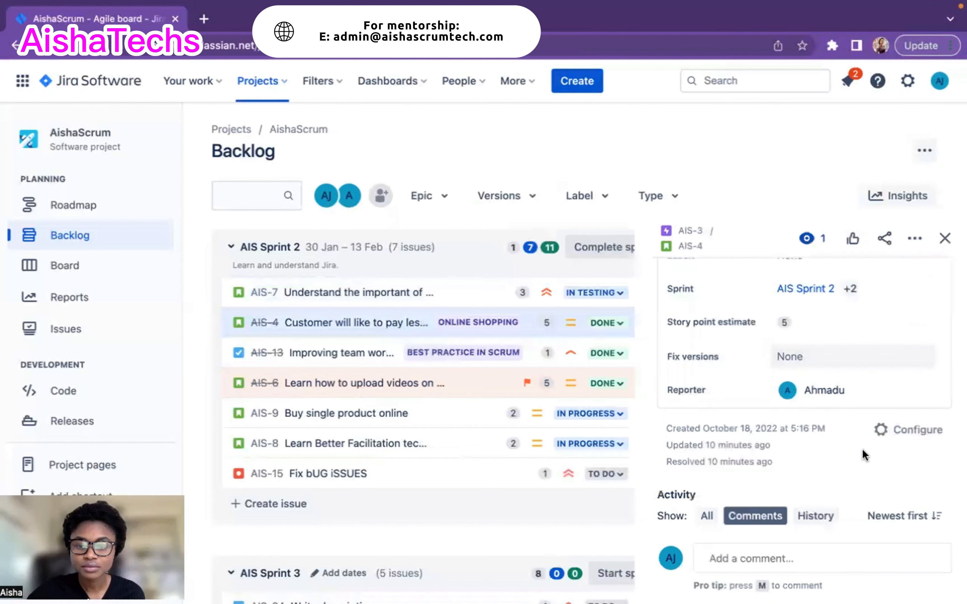
pyautogui.click(802, 365)
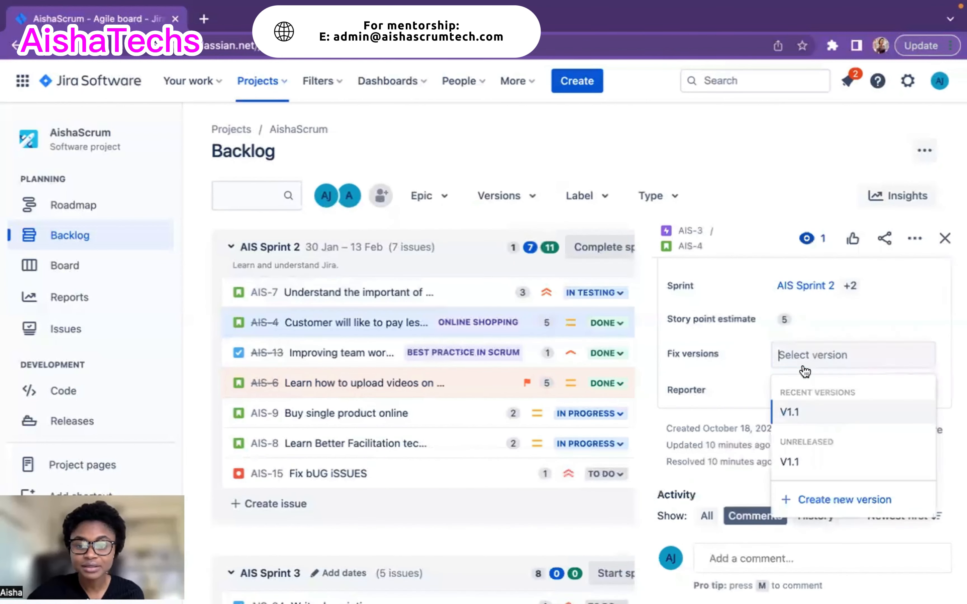
pyautogui.click(804, 420)
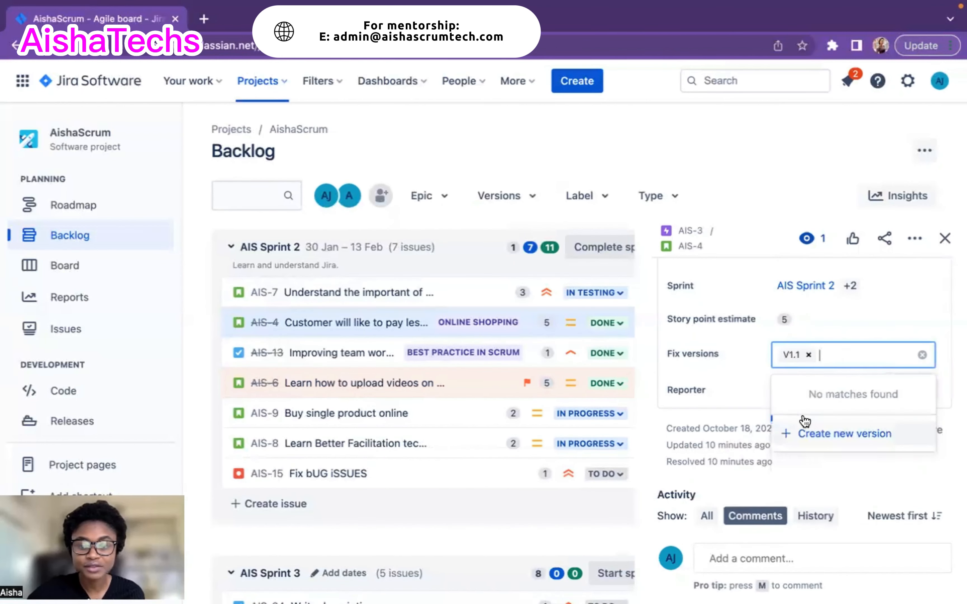
pyautogui.click(692, 375)
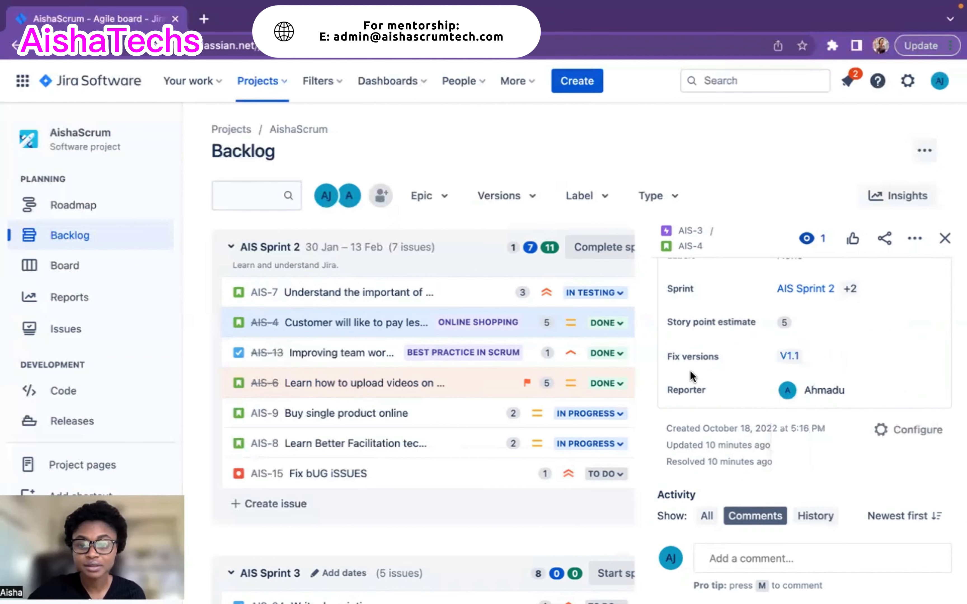
pyautogui.click(944, 239)
pyautogui.click(655, 358)
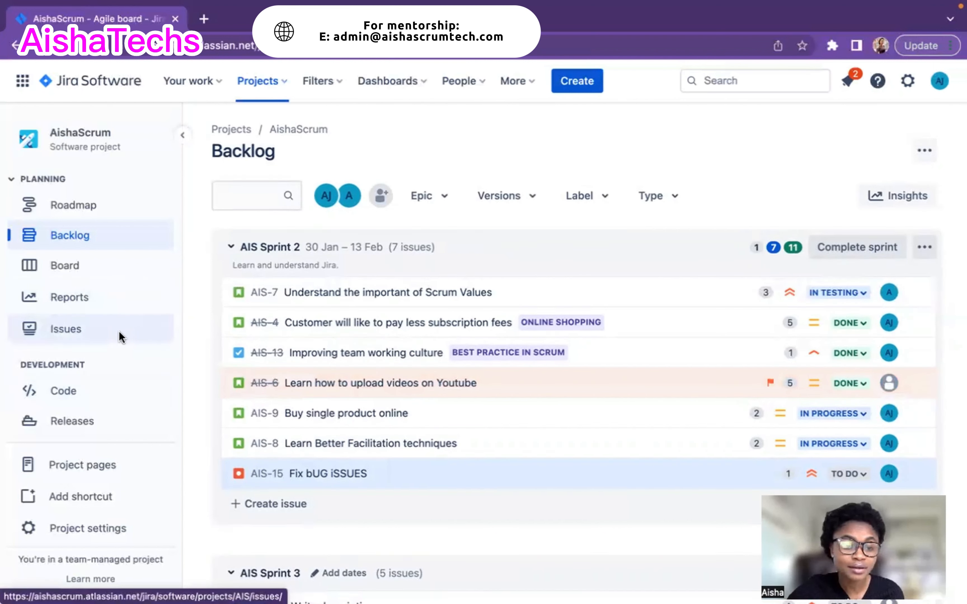
# Open version V1.1 in the project's releases and examine its release date, issue progress, and the assignees and statuses of its issues
pyautogui.click(66, 420)
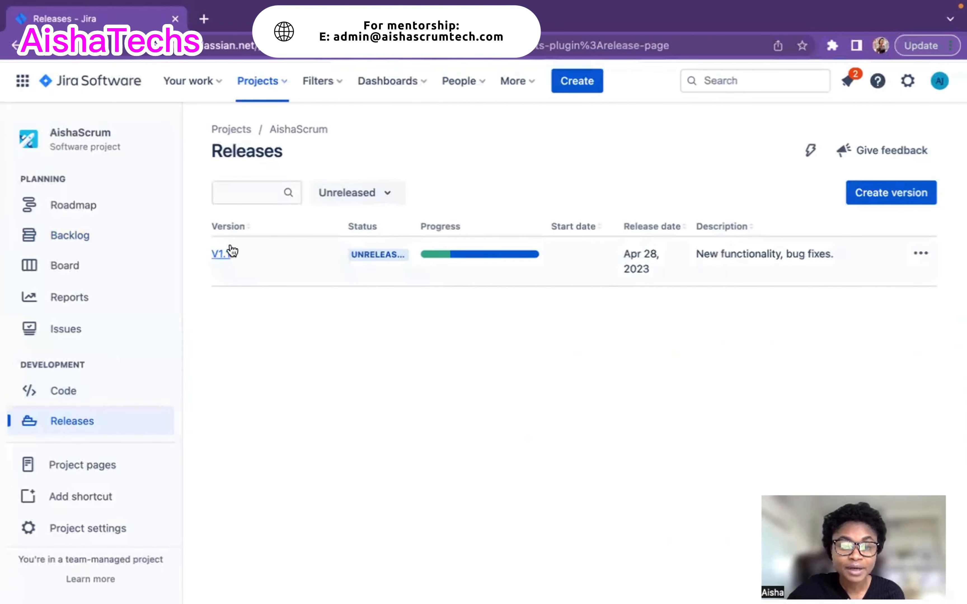
pyautogui.click(222, 254)
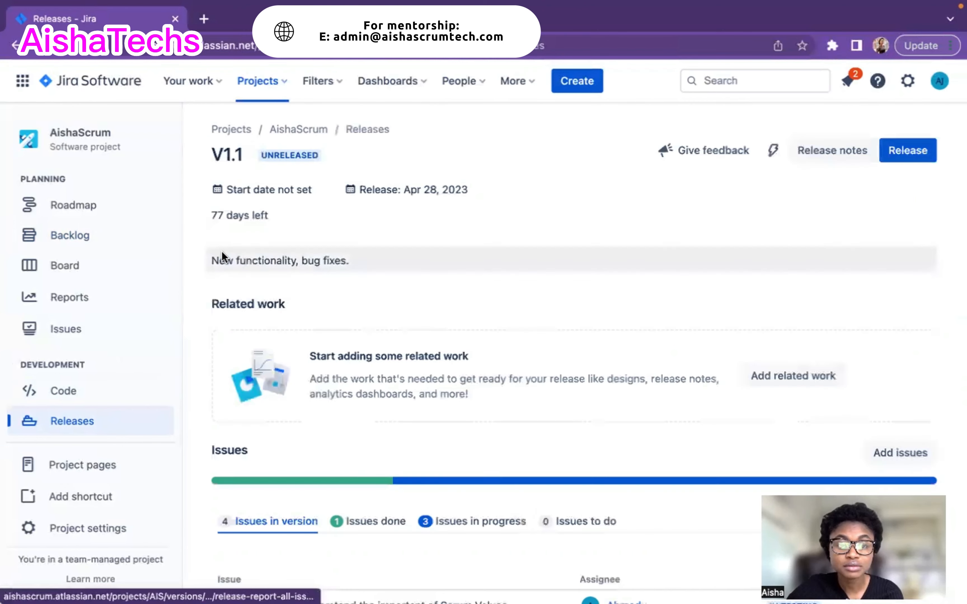
pyautogui.scroll(-5, 446, 395)
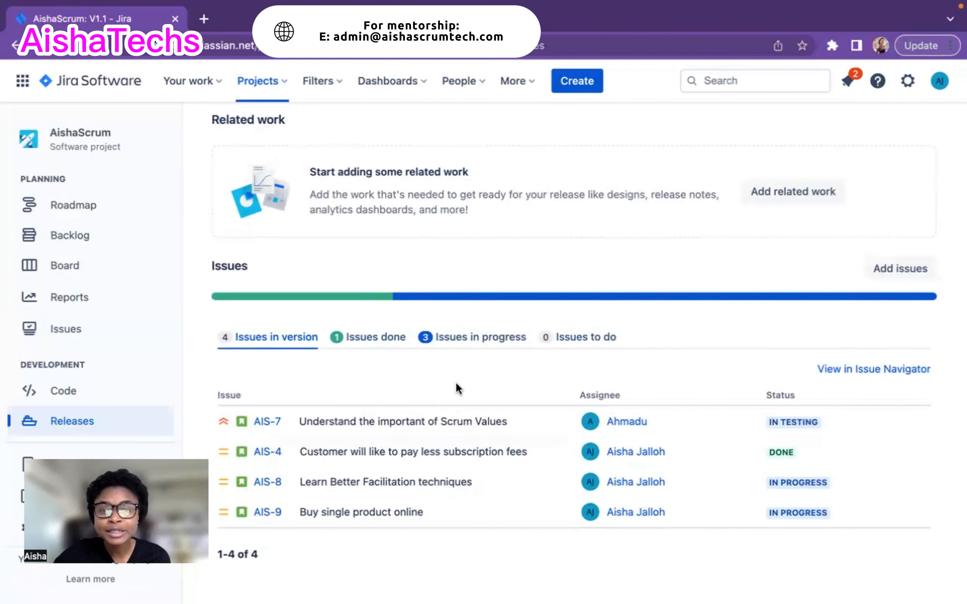
pyautogui.scroll(-1, 456, 383)
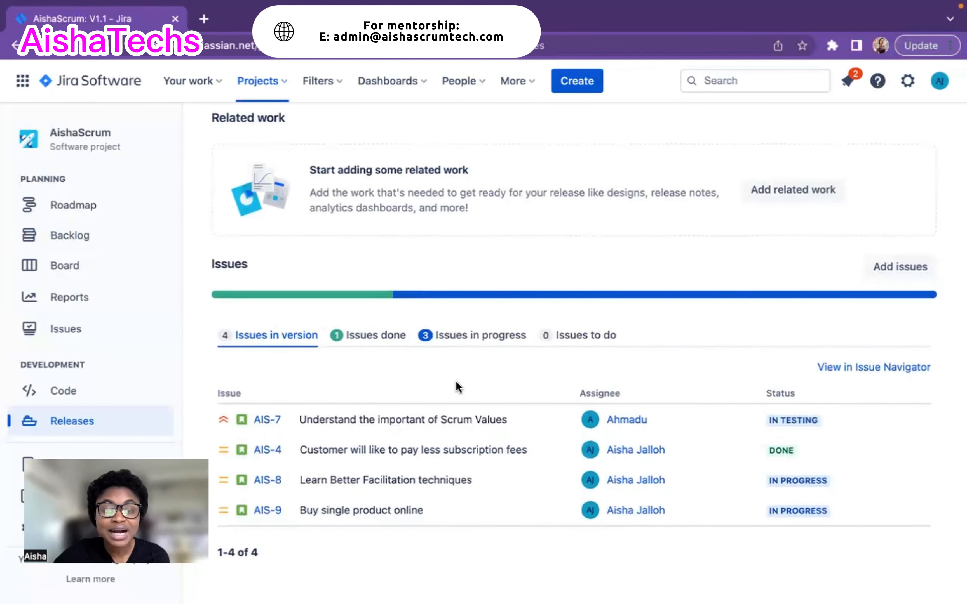
pyautogui.scroll(1, 458, 387)
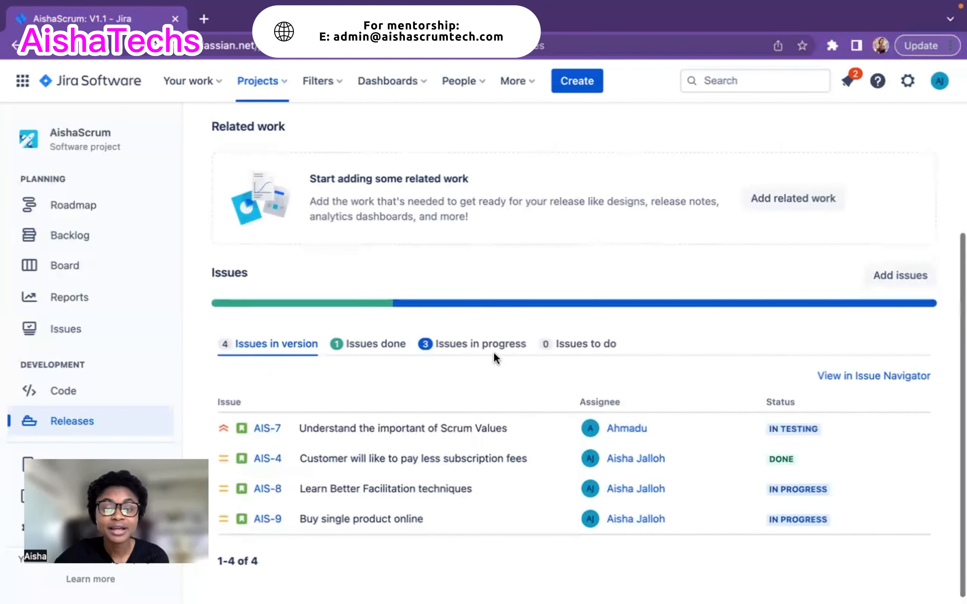
pyautogui.scroll(5, 494, 352)
pyautogui.scroll(1, 434, 370)
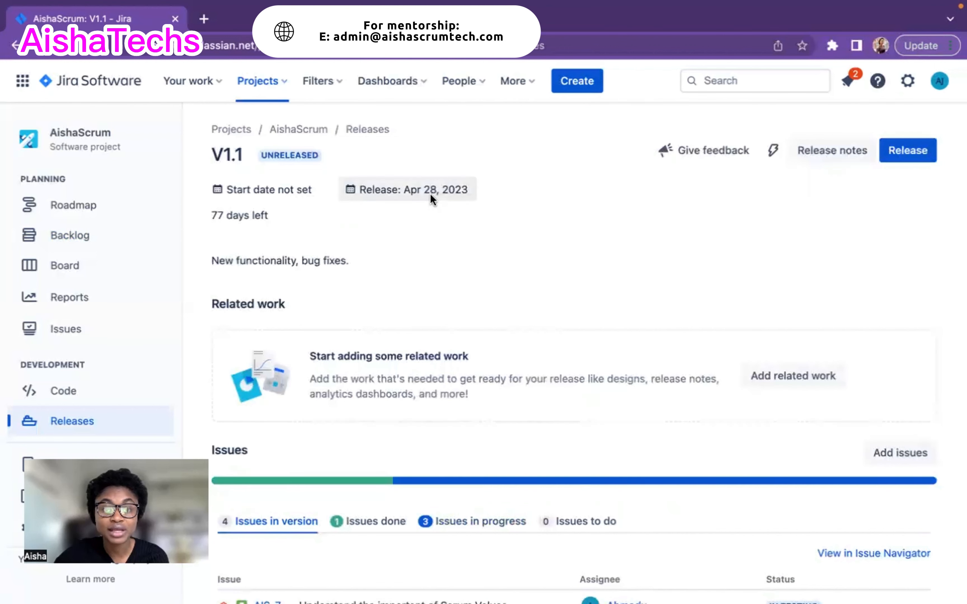
pyautogui.scroll(-5, 490, 294)
pyautogui.scroll(-1, 492, 293)
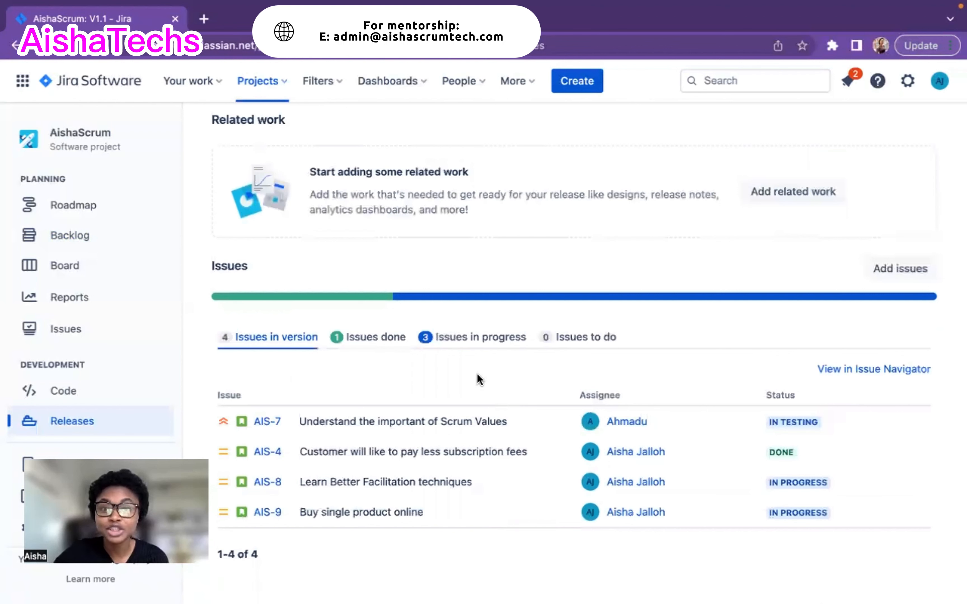
pyautogui.scroll(5, 479, 379)
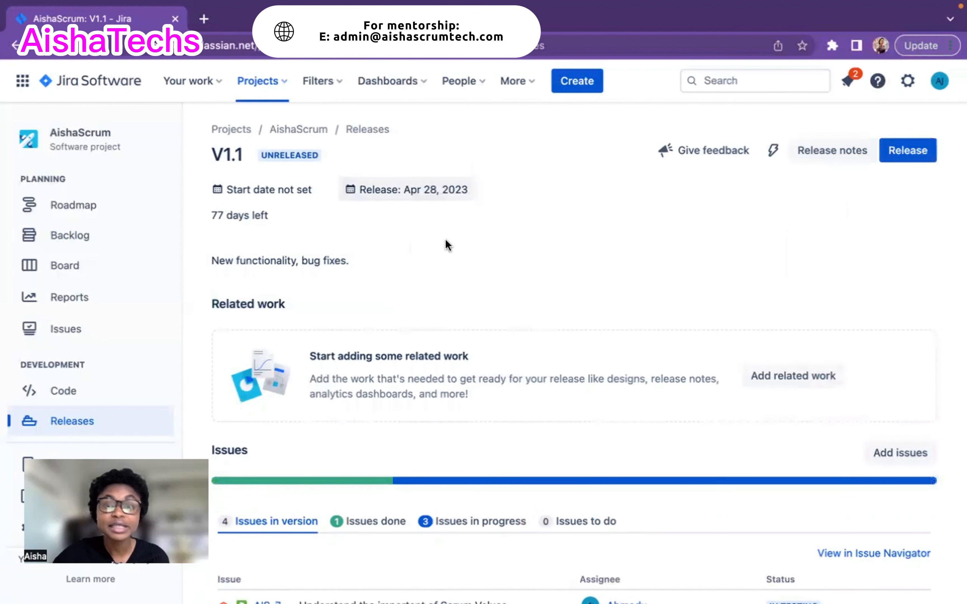
pyautogui.scroll(-1, 475, 338)
pyautogui.scroll(-3, 473, 332)
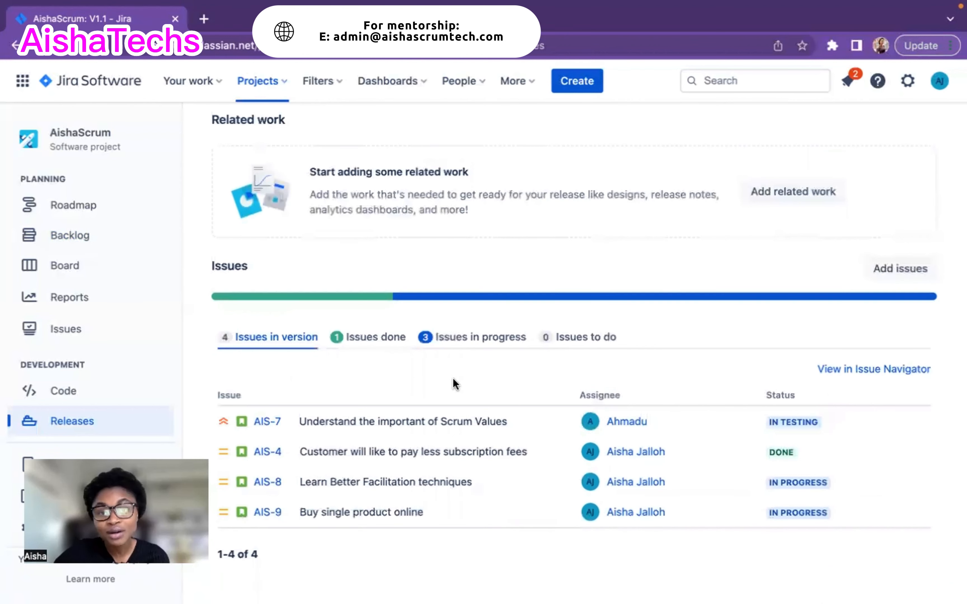
pyautogui.scroll(3, 453, 379)
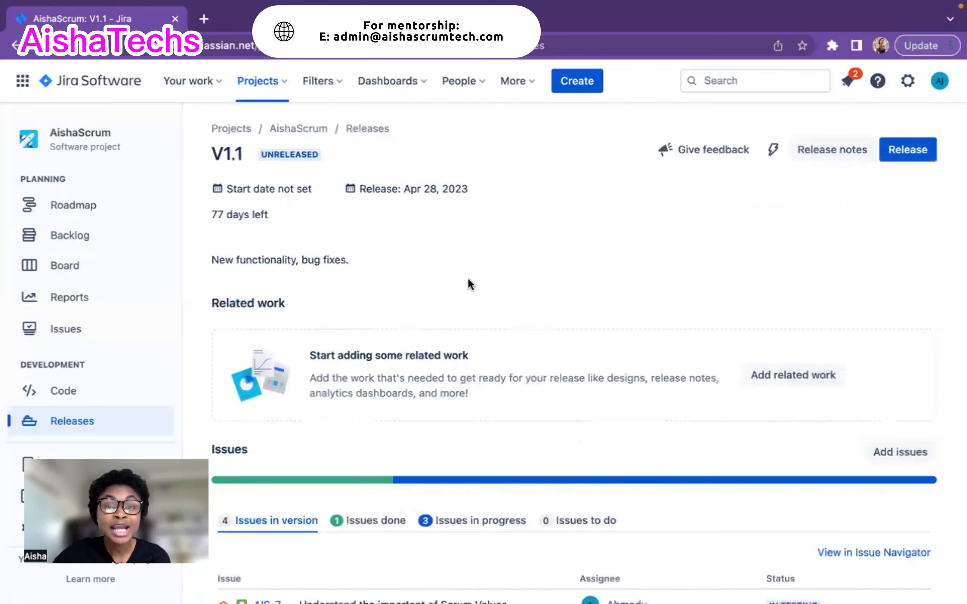
pyautogui.scroll(-5, 468, 282)
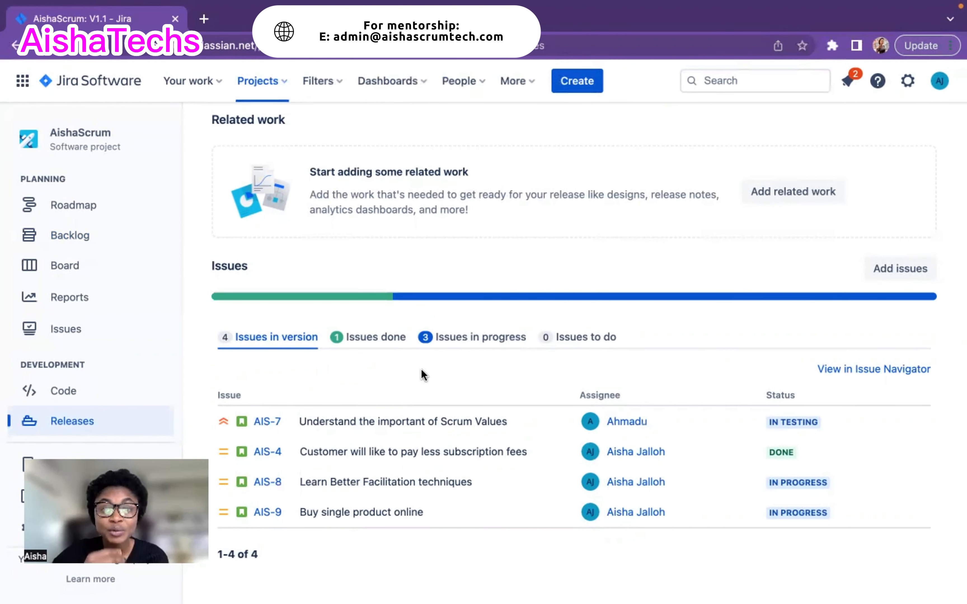
pyautogui.scroll(2, 421, 369)
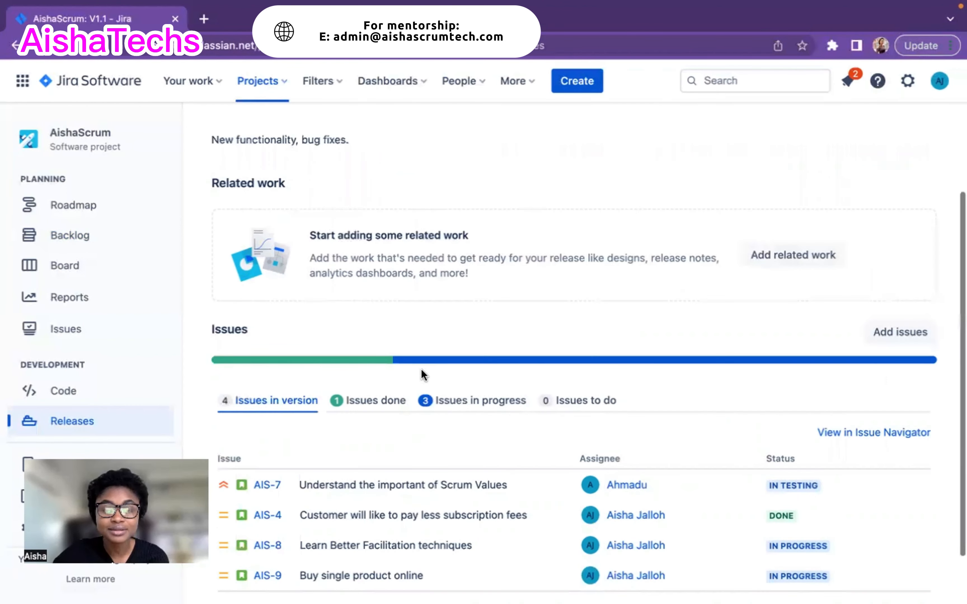
pyautogui.scroll(-2, 420, 369)
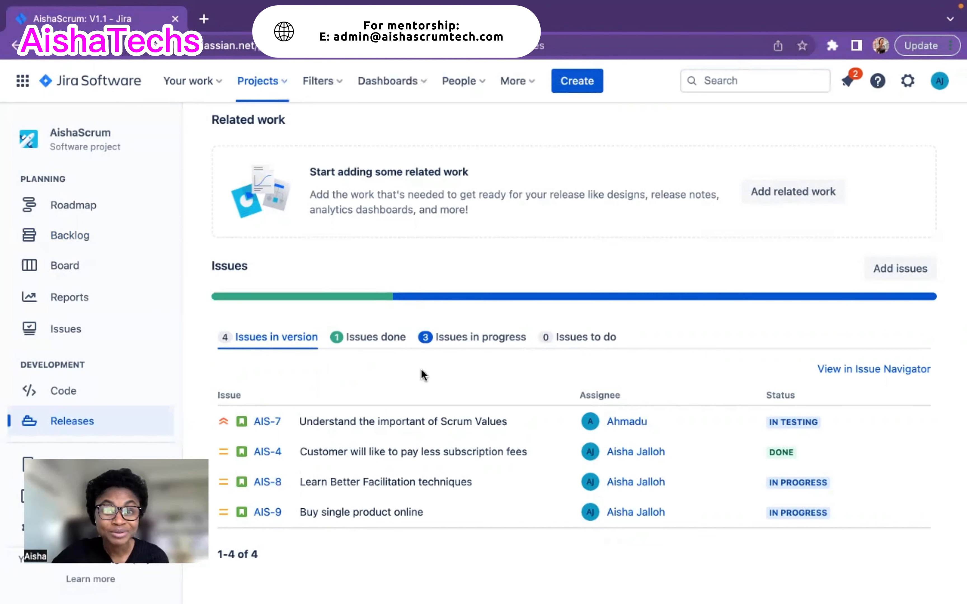
pyautogui.scroll(5, 421, 369)
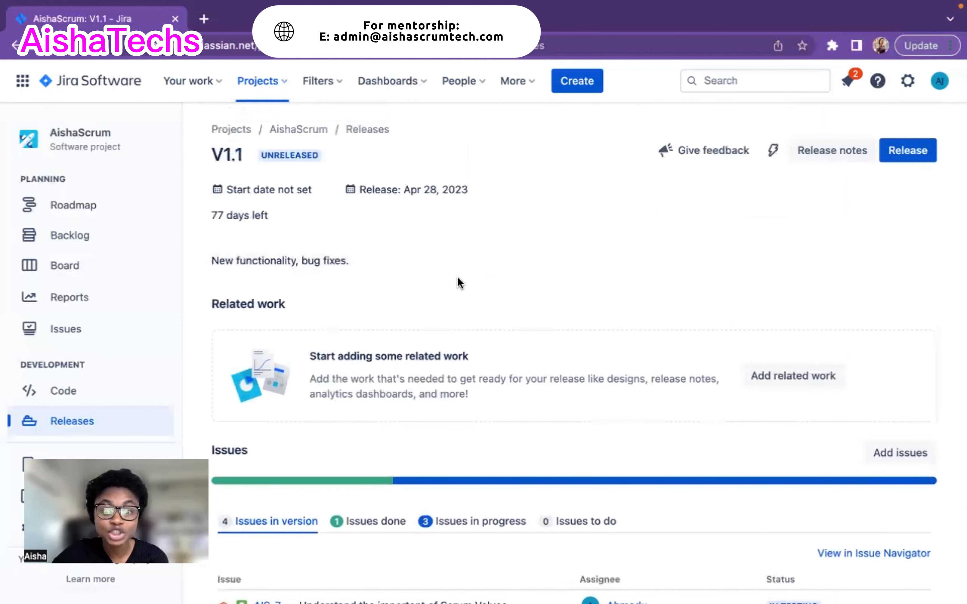
pyautogui.scroll(-2, 445, 421)
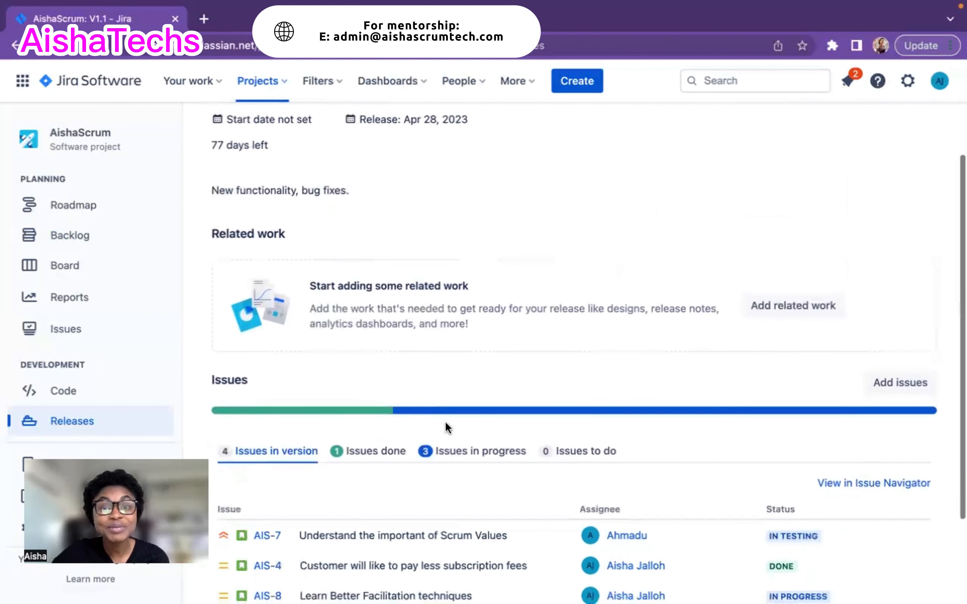
pyautogui.scroll(-3, 447, 427)
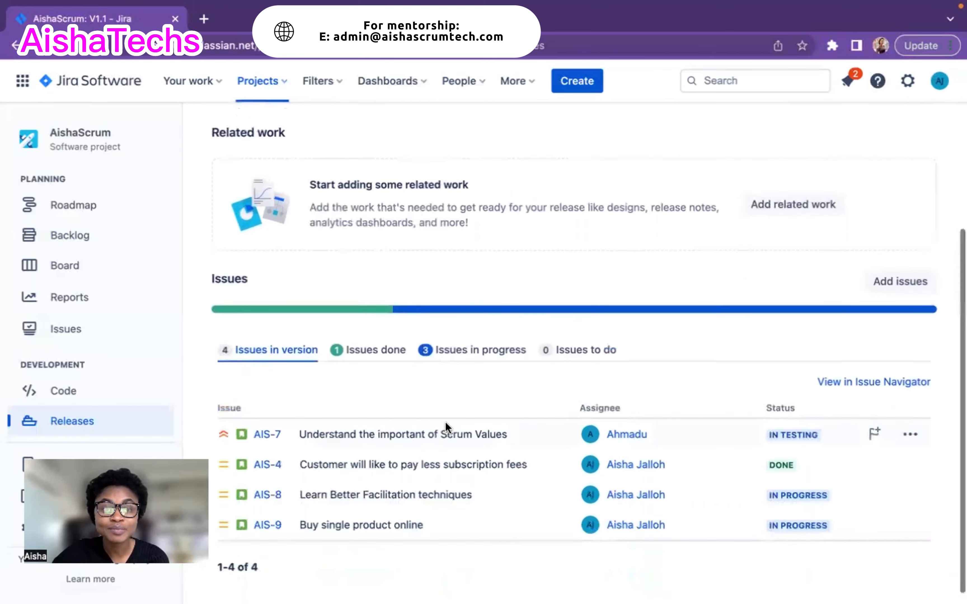
pyautogui.scroll(2, 446, 427)
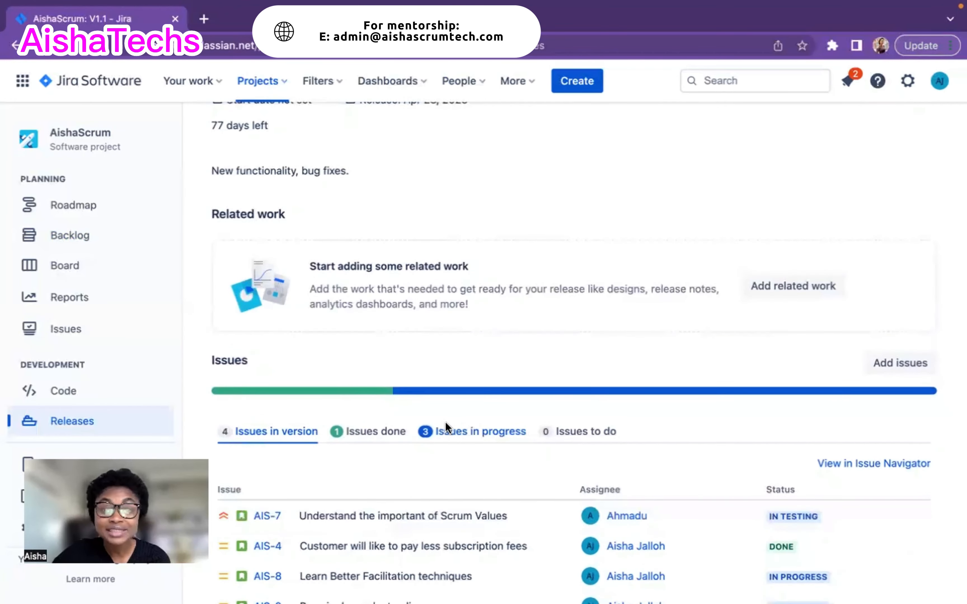
pyautogui.scroll(-3, 431, 482)
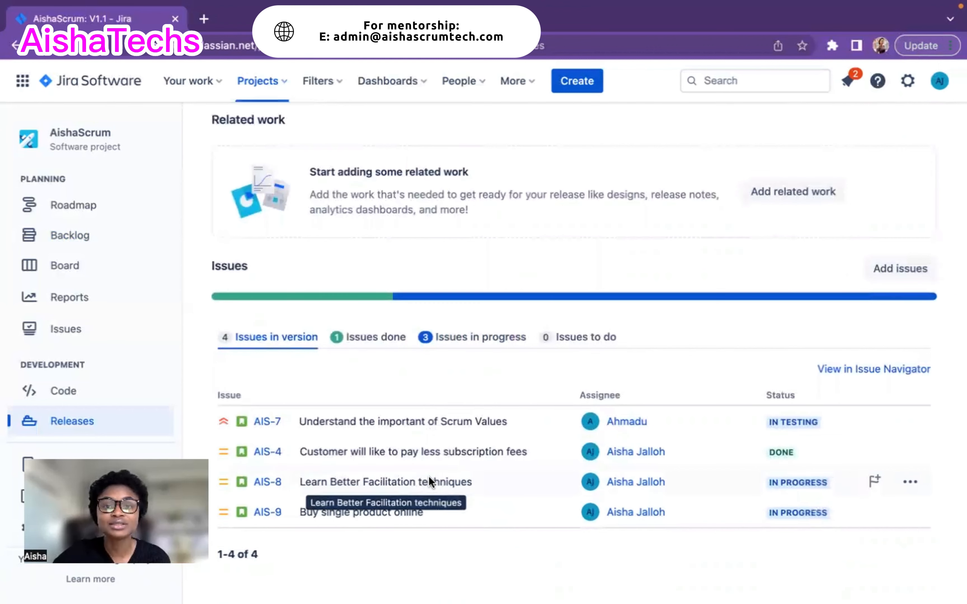
pyautogui.scroll(3, 428, 476)
pyautogui.scroll(-3, 428, 476)
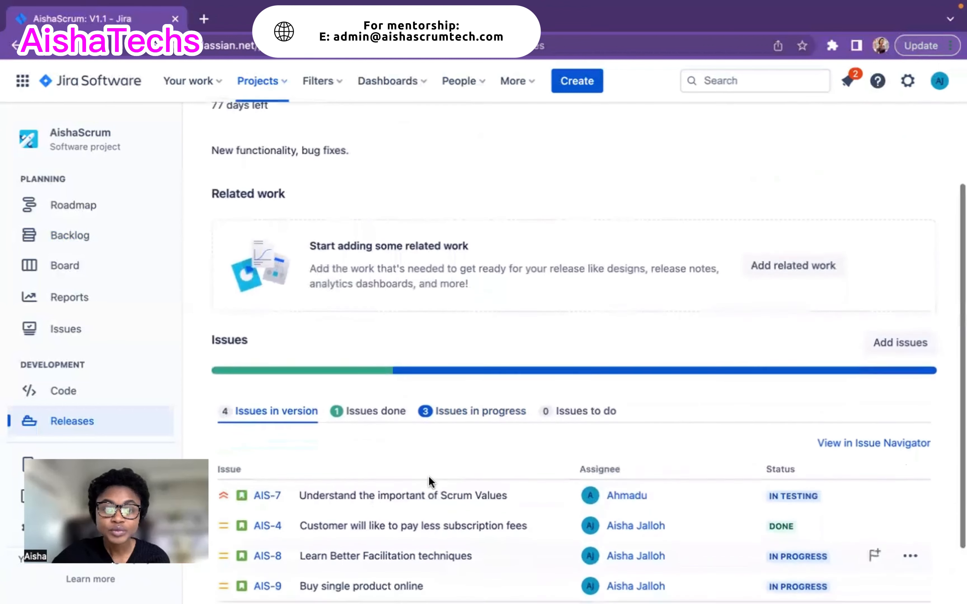
pyautogui.scroll(5, 429, 476)
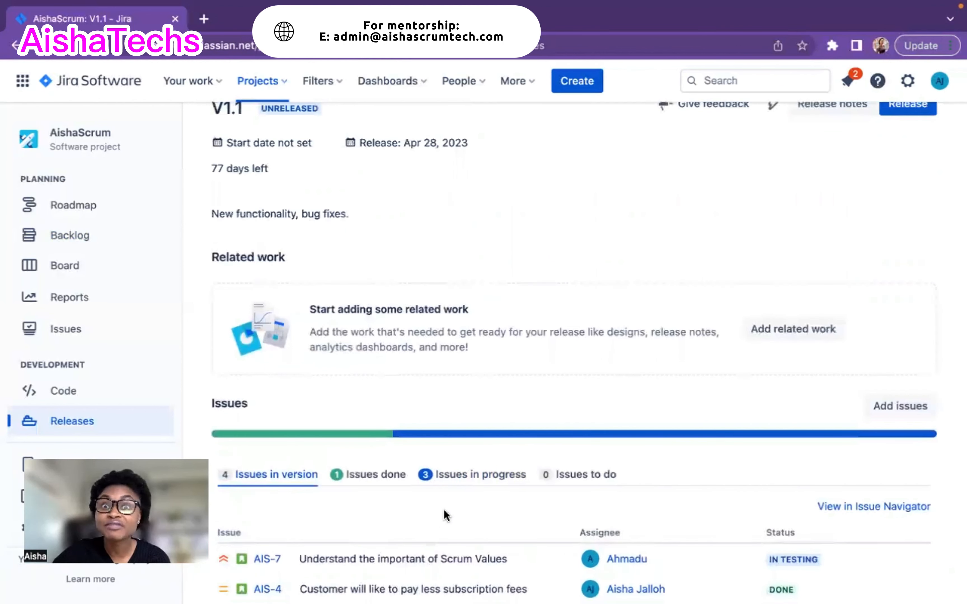
pyautogui.scroll(-5, 446, 516)
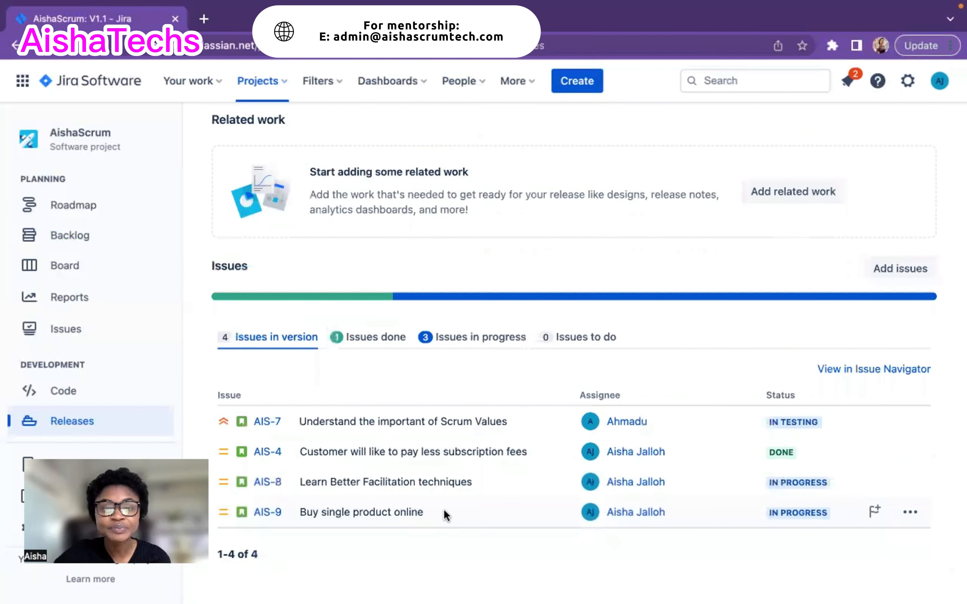
pyautogui.scroll(6, 446, 515)
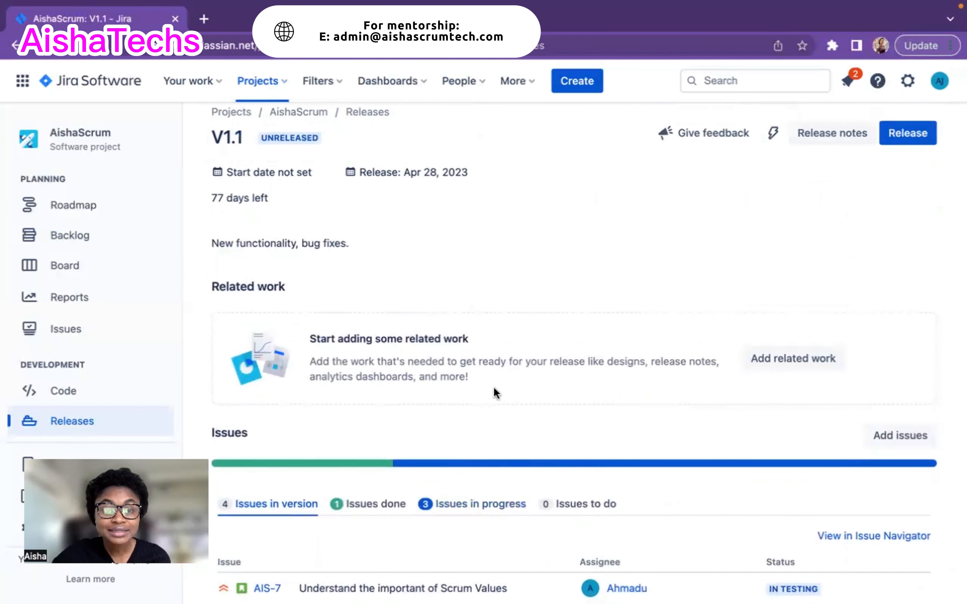
# Review the V1.1 release page, checking its schedule, description and related work against the progress bar and the status of each listed issue
pyautogui.scroll(-6, 442, 514)
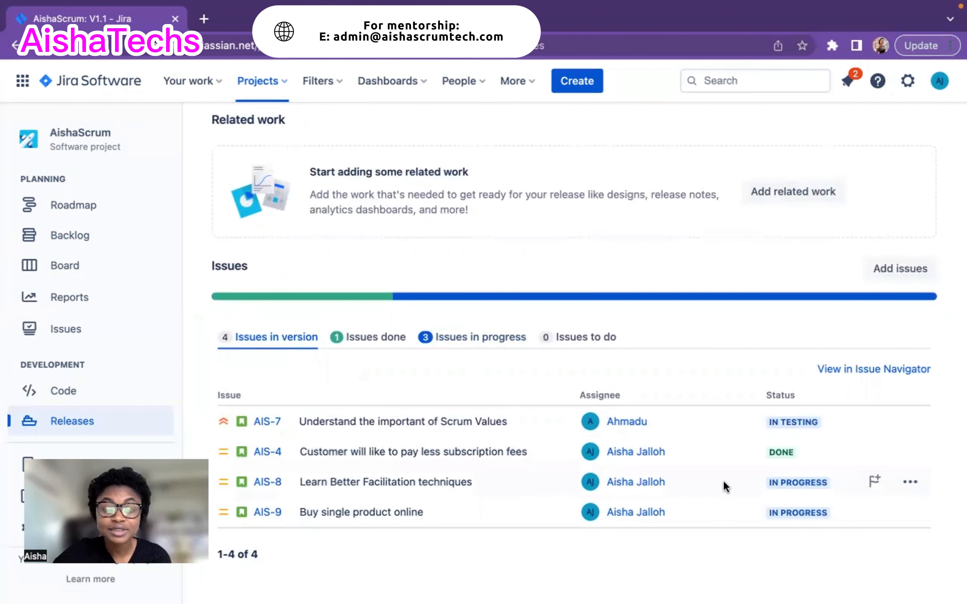
pyautogui.scroll(5, 660, 344)
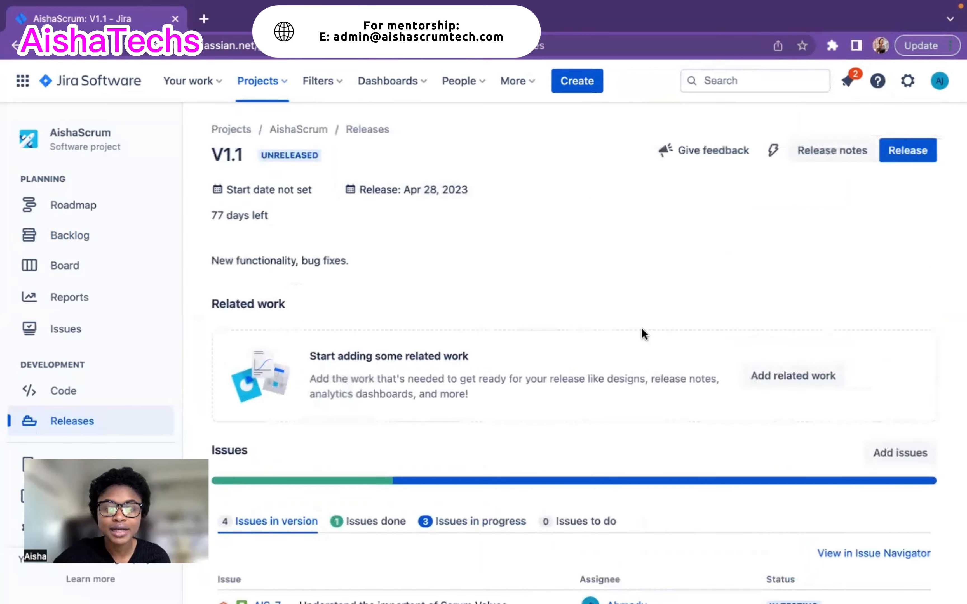
pyautogui.scroll(-5, 641, 331)
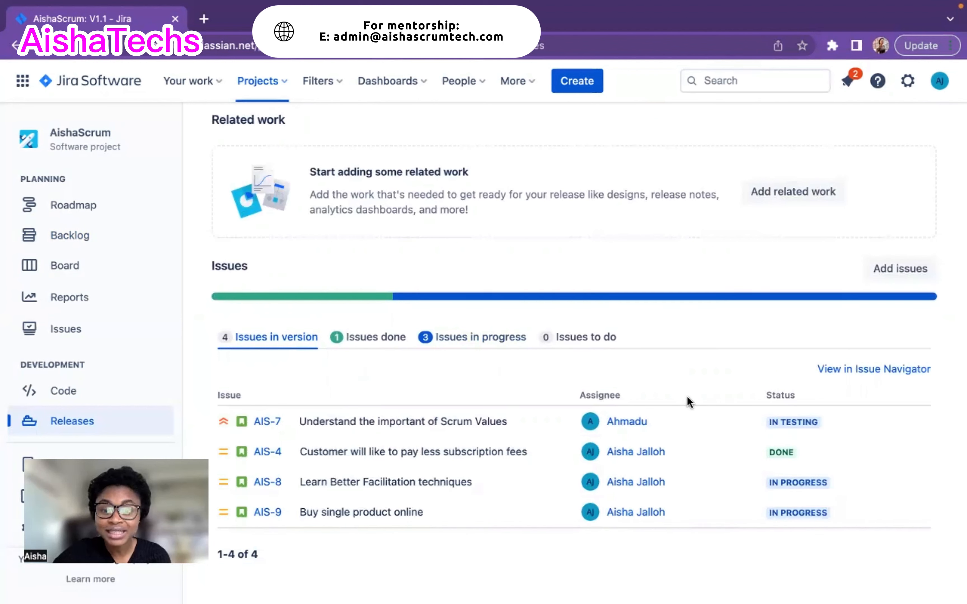
pyautogui.scroll(3, 689, 402)
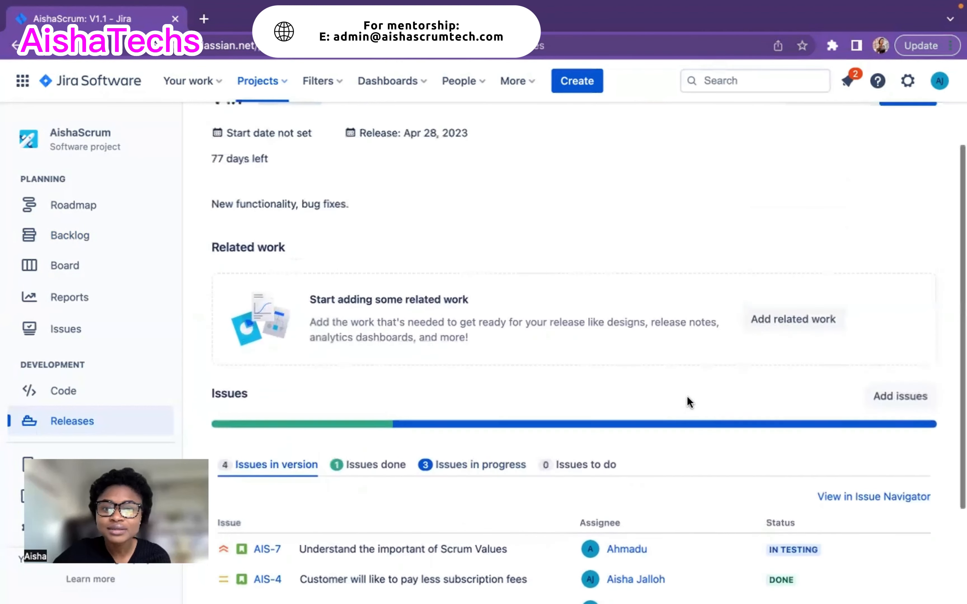
pyautogui.scroll(-3, 687, 402)
pyautogui.scroll(4, 610, 280)
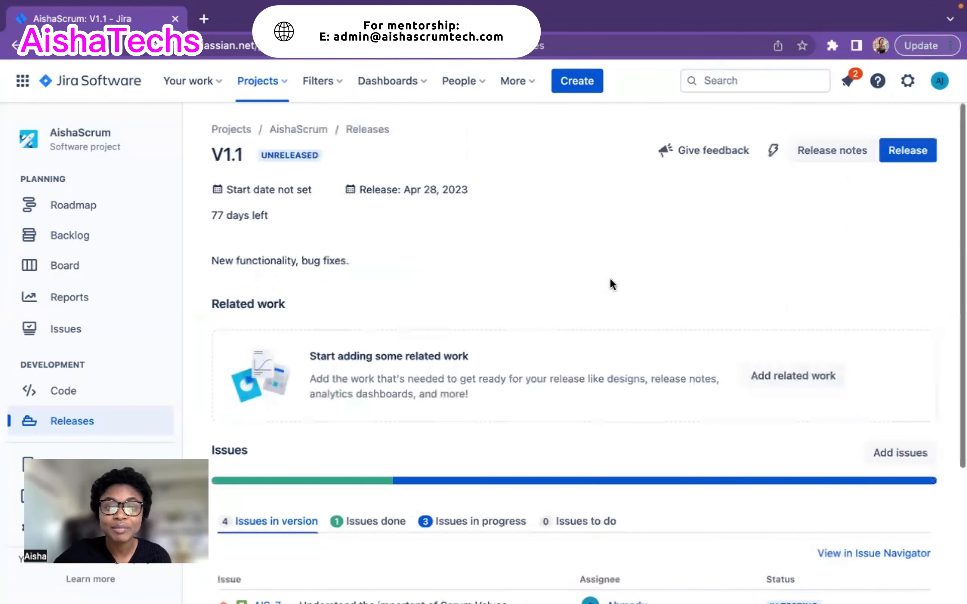
pyautogui.scroll(-4, 617, 345)
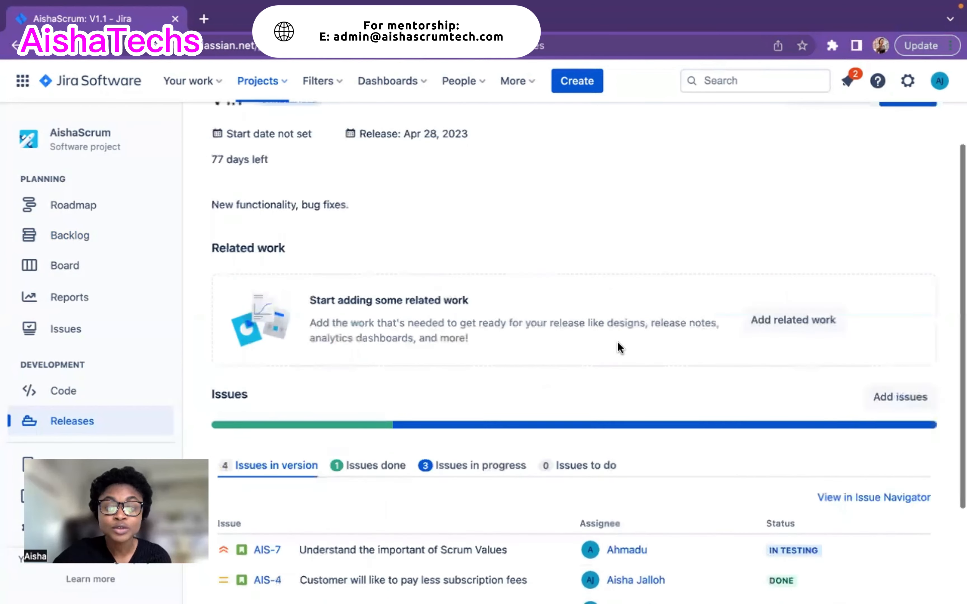
pyautogui.scroll(-1, 619, 348)
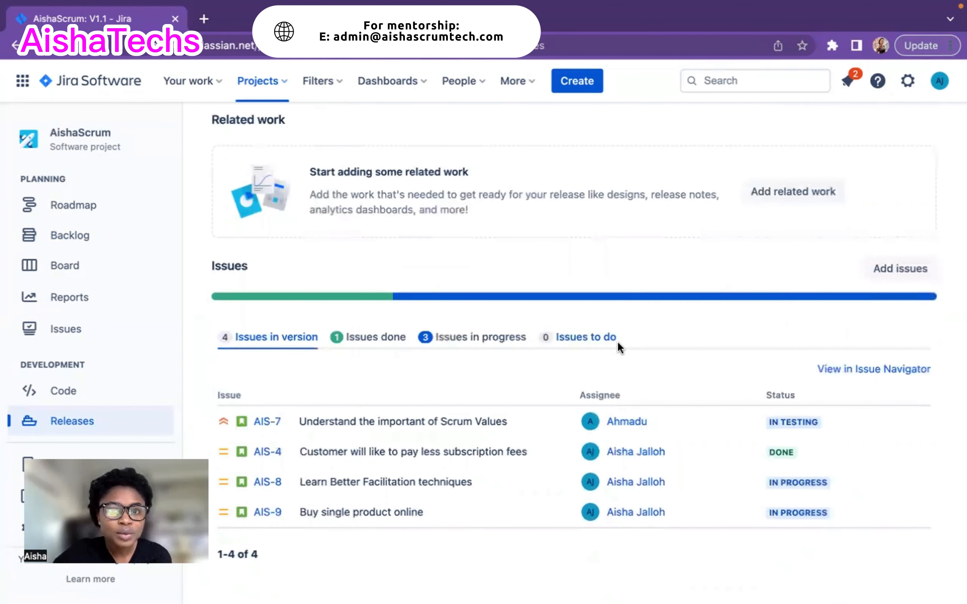
pyautogui.scroll(1, 664, 379)
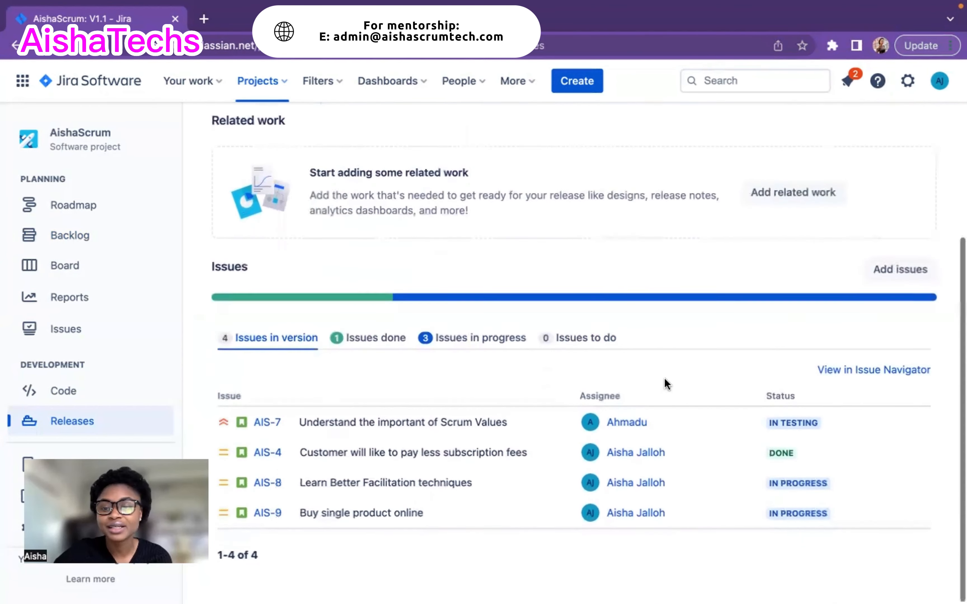
pyautogui.scroll(1, 665, 378)
pyautogui.scroll(-1, 665, 379)
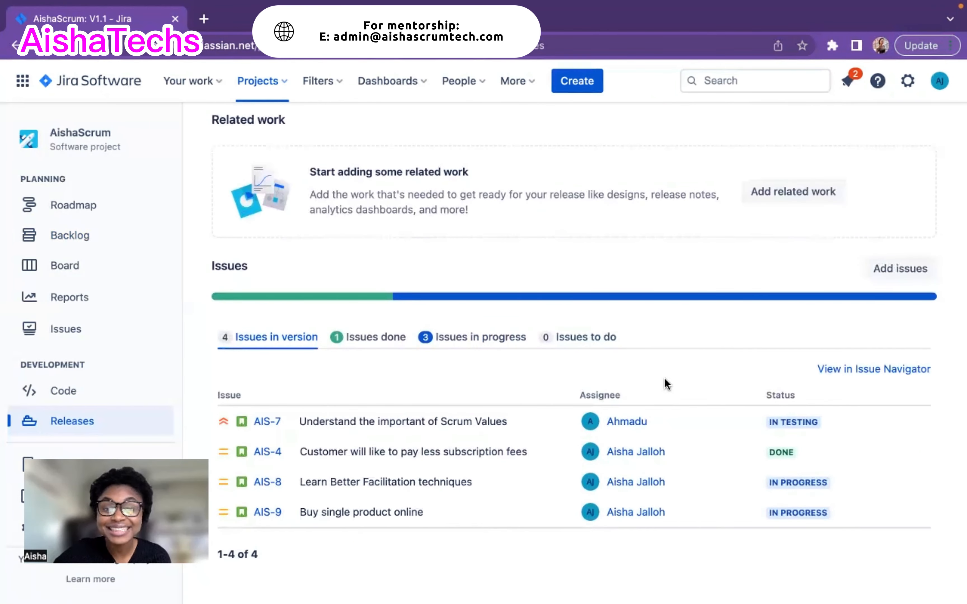
pyautogui.scroll(4, 665, 383)
pyautogui.scroll(-4, 665, 384)
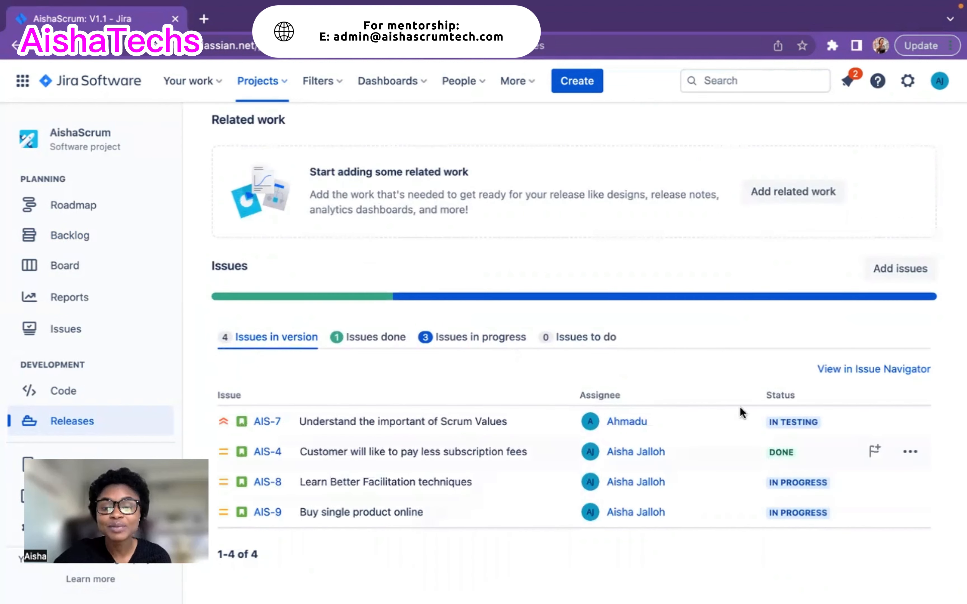
pyautogui.scroll(3, 682, 352)
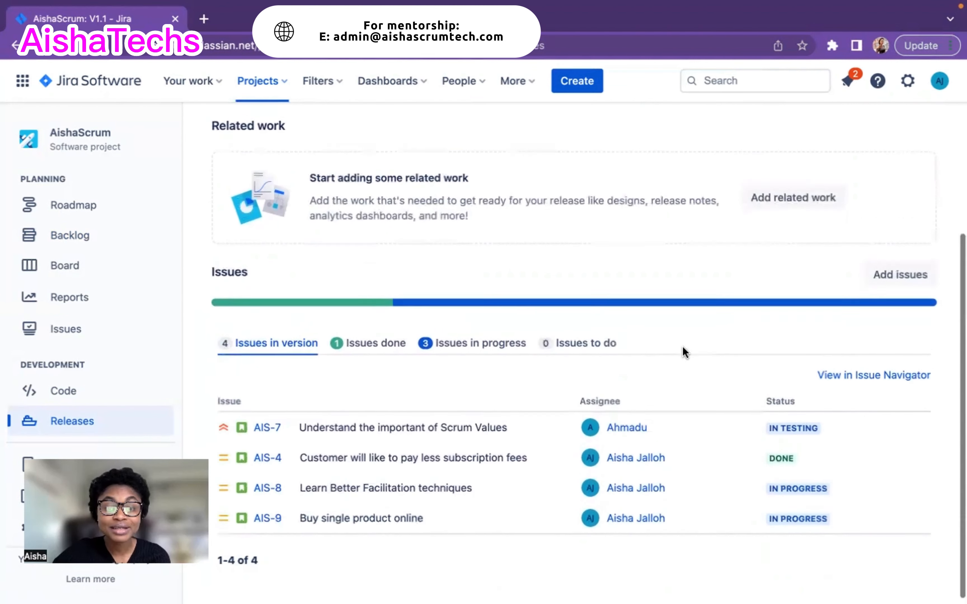
pyautogui.scroll(-2, 685, 352)
pyautogui.scroll(-2, 684, 352)
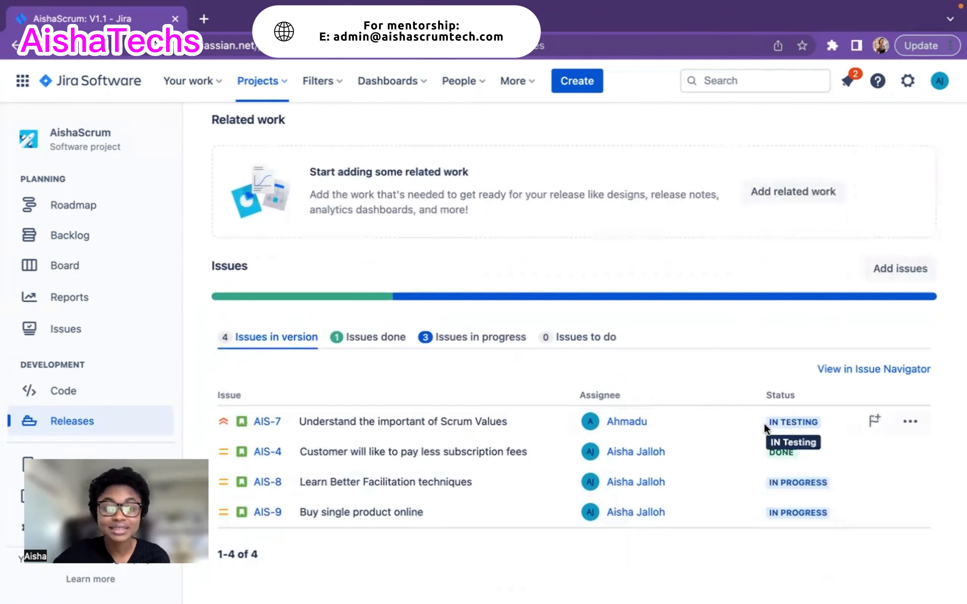
pyautogui.scroll(6, 686, 397)
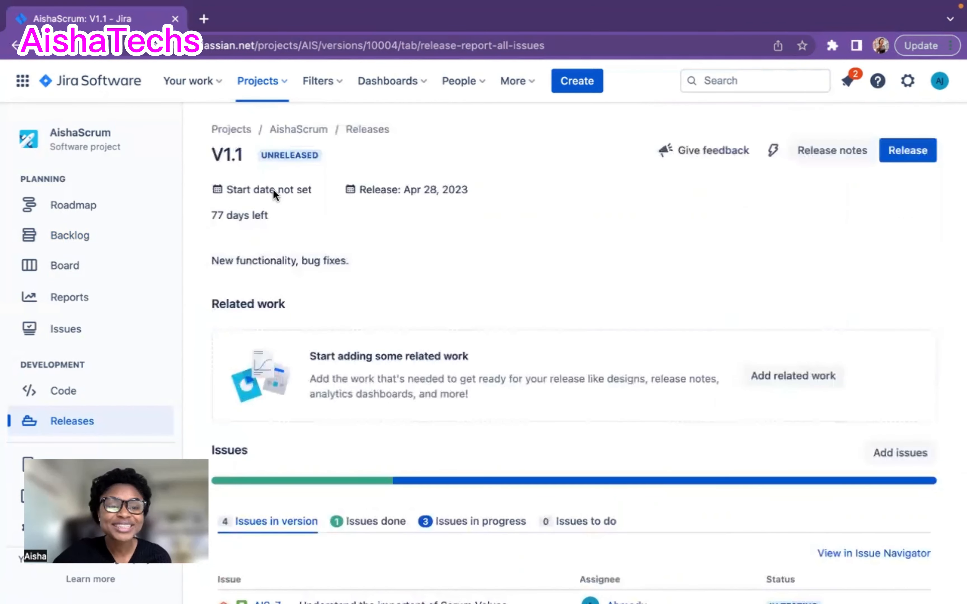
pyautogui.scroll(-5, 500, 385)
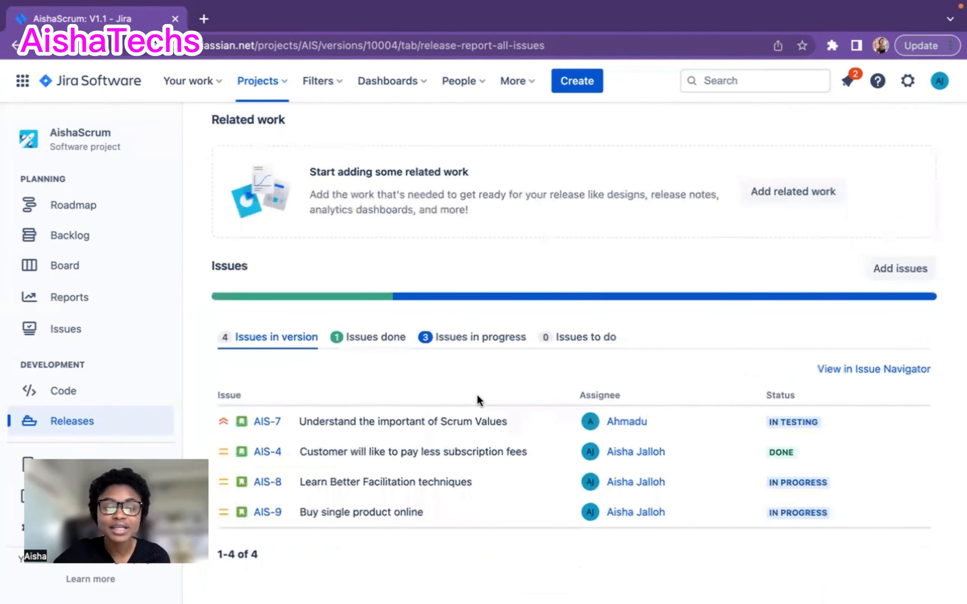
pyautogui.scroll(3, 477, 397)
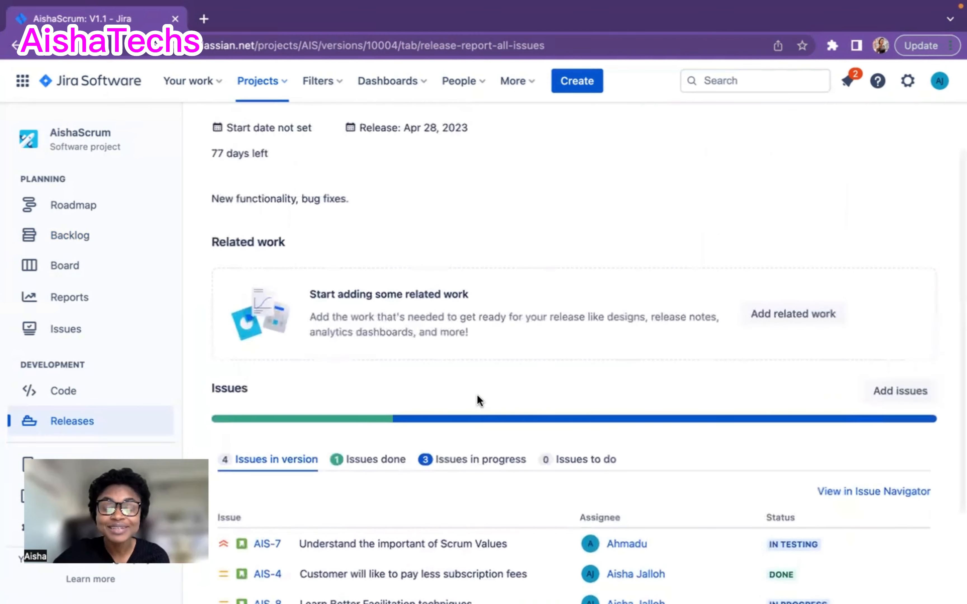
pyautogui.scroll(1, 477, 397)
pyautogui.scroll(1, 479, 400)
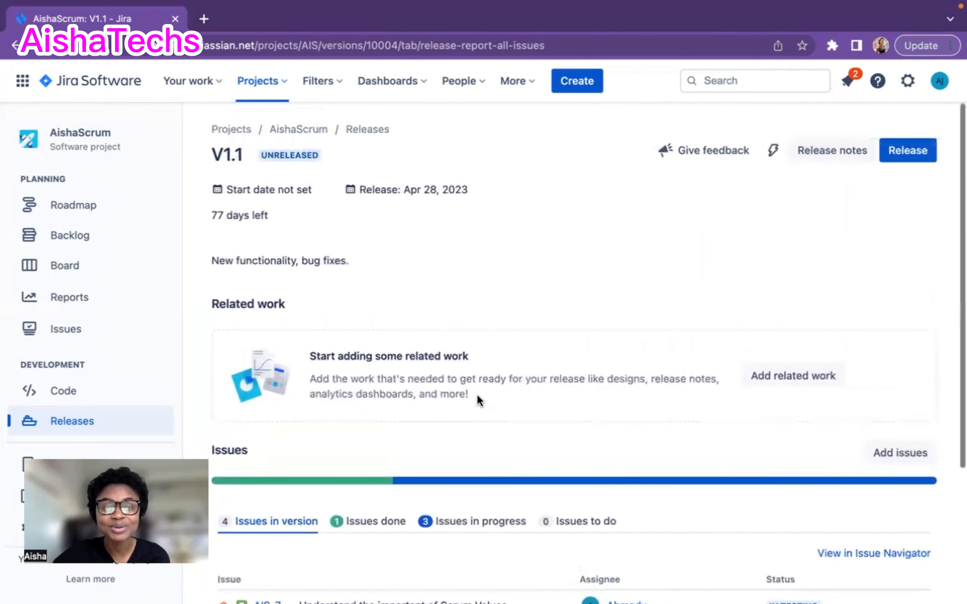
pyautogui.scroll(-5, 479, 399)
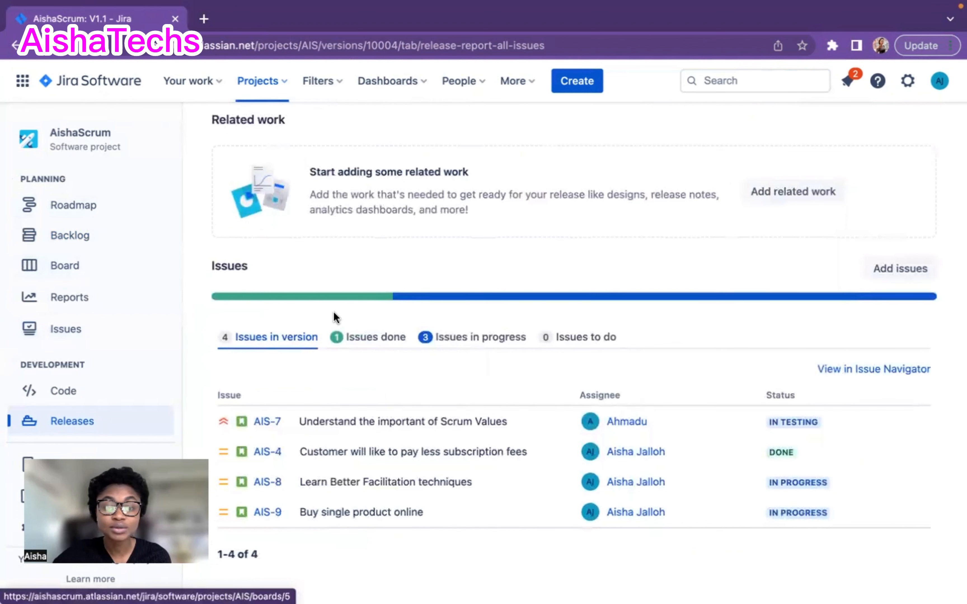
pyautogui.scroll(5, 498, 218)
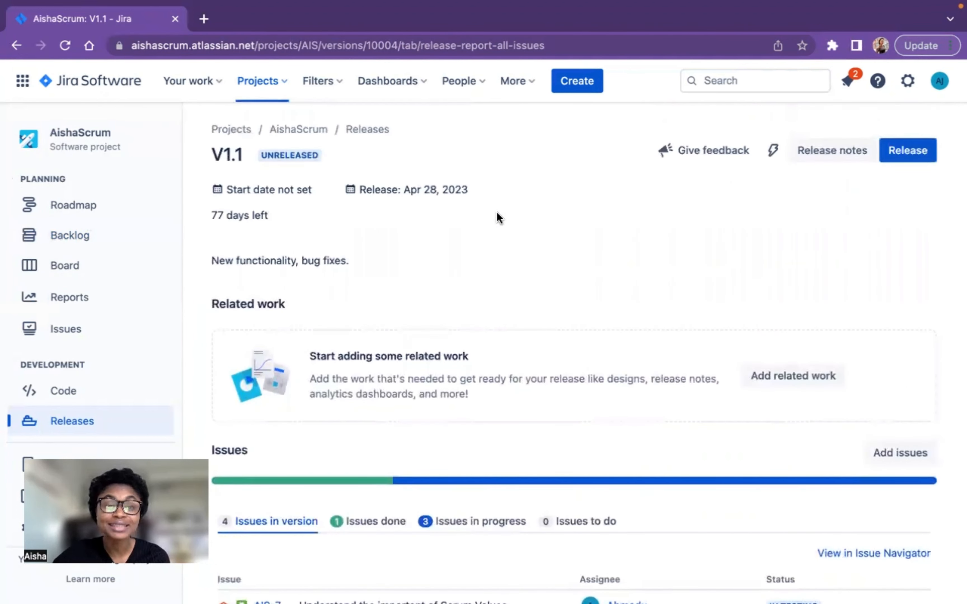
pyautogui.scroll(-5, 502, 298)
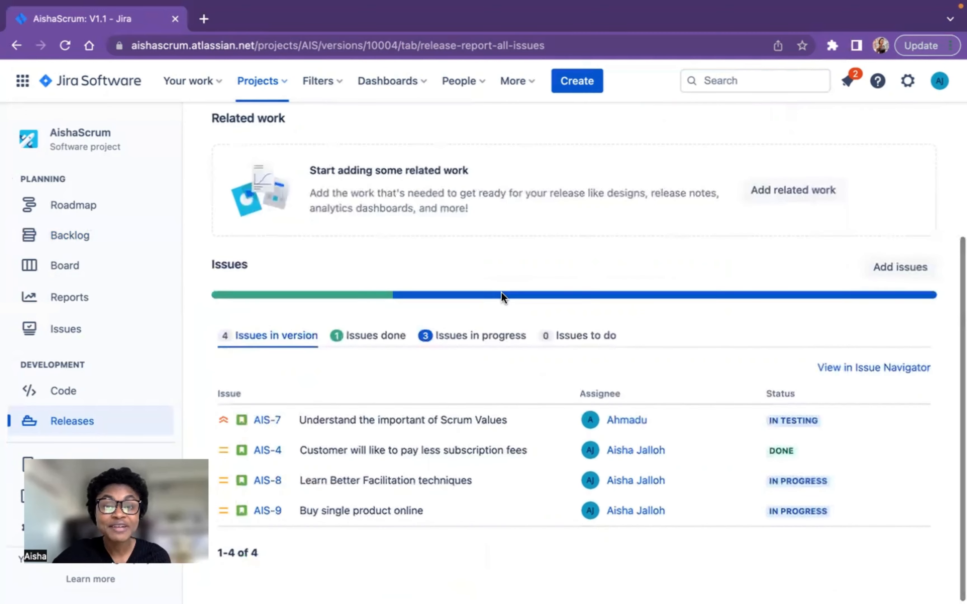